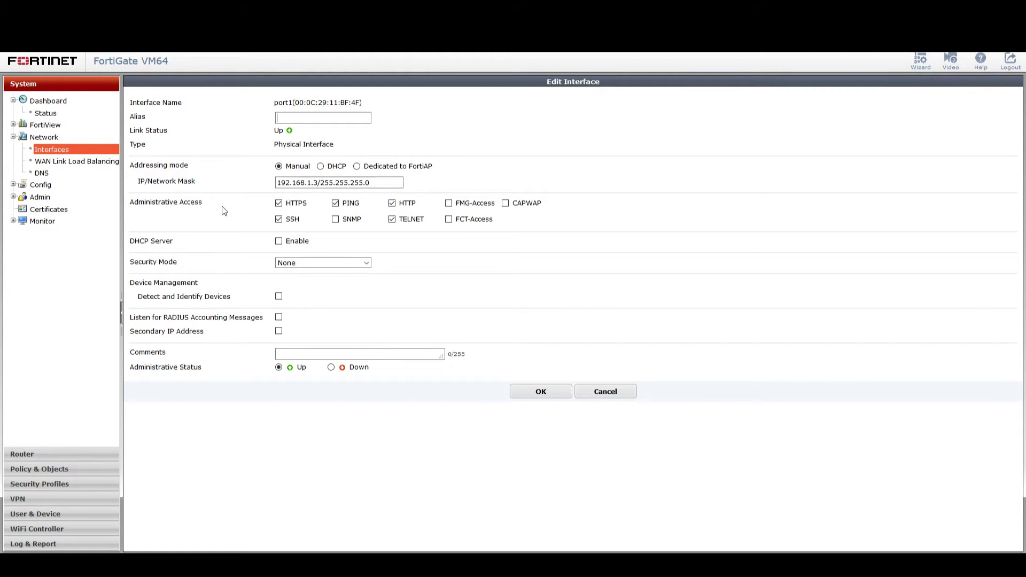
Step: Enable FMG-Access on FortiGate port1 and save the interface settings
click(449, 205)
click(522, 393)
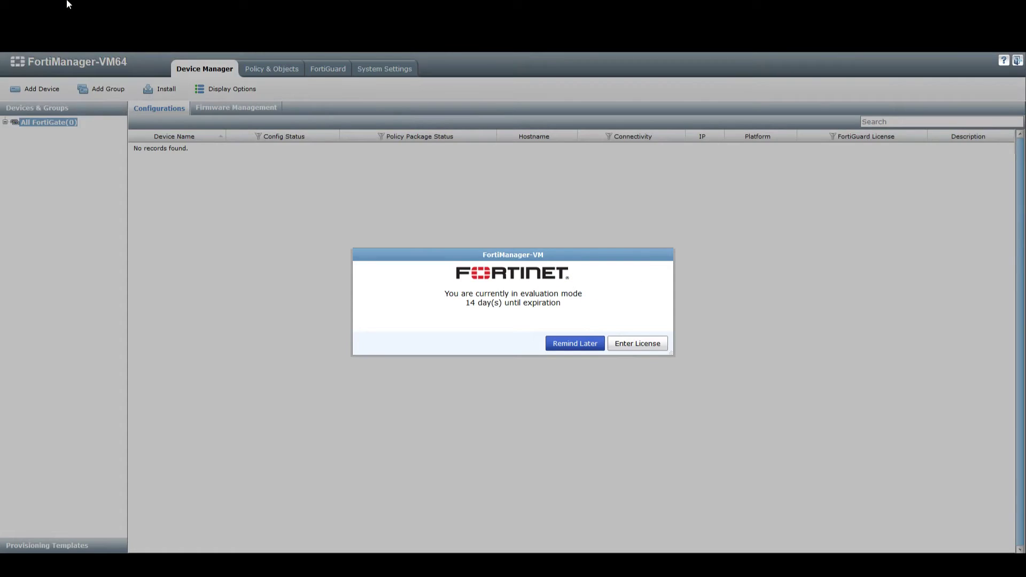
Step: Dismiss the evaluation notice and discover the FortiGate at 192.168.1.3 with the admin login
click(561, 348)
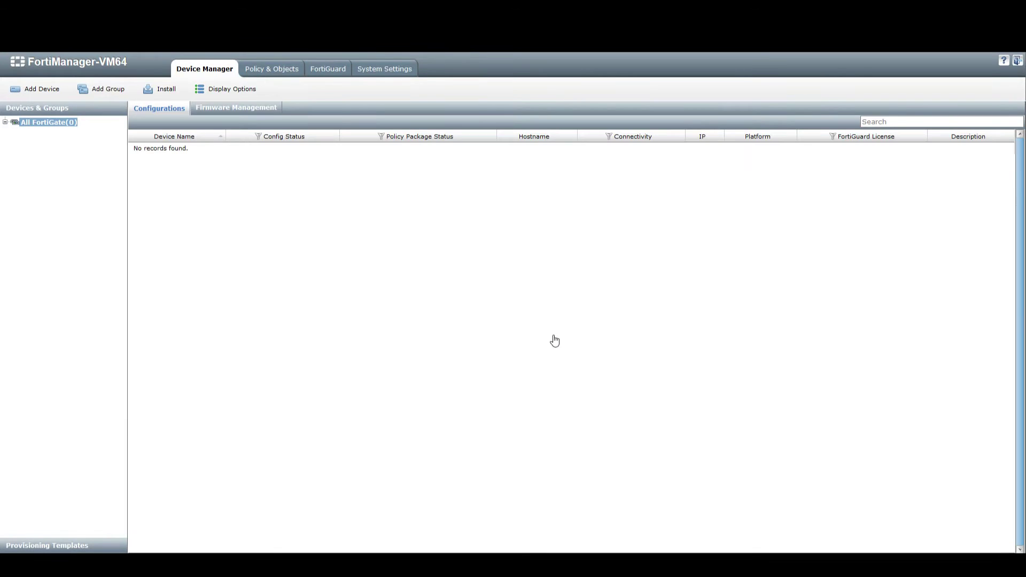
click(43, 89)
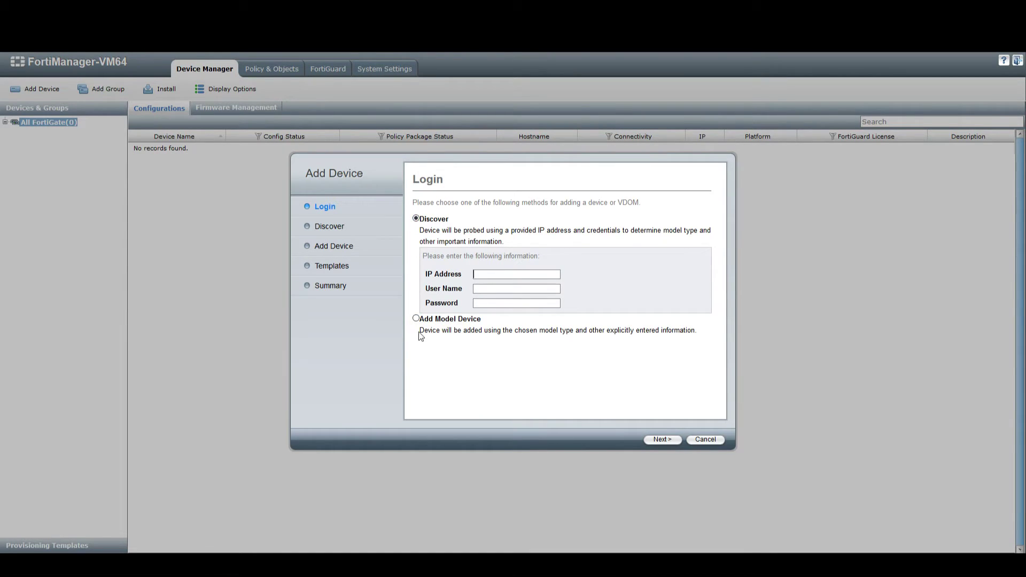
click(508, 274)
text(192.168.1.3)
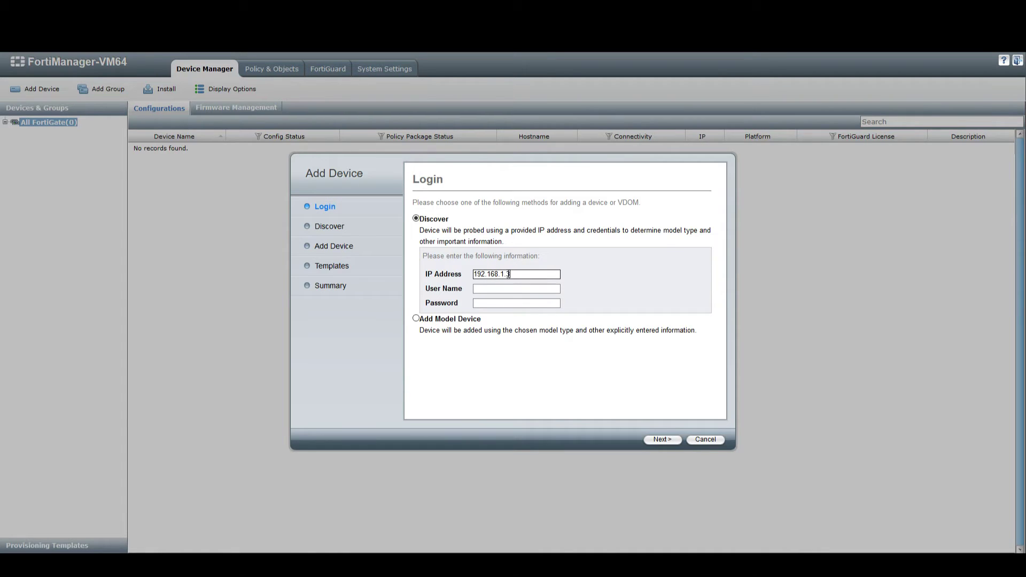
text(admin)
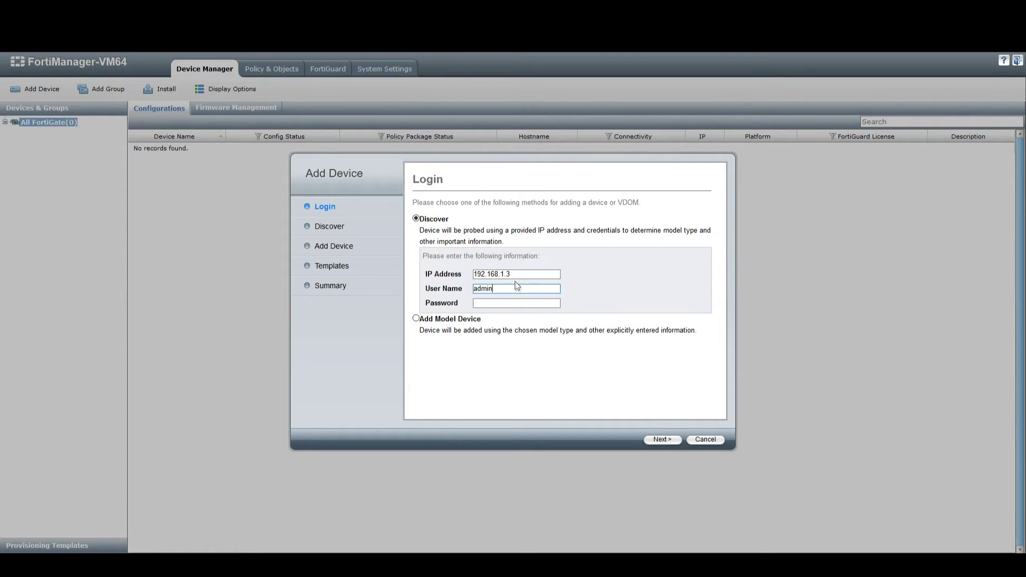
click(667, 443)
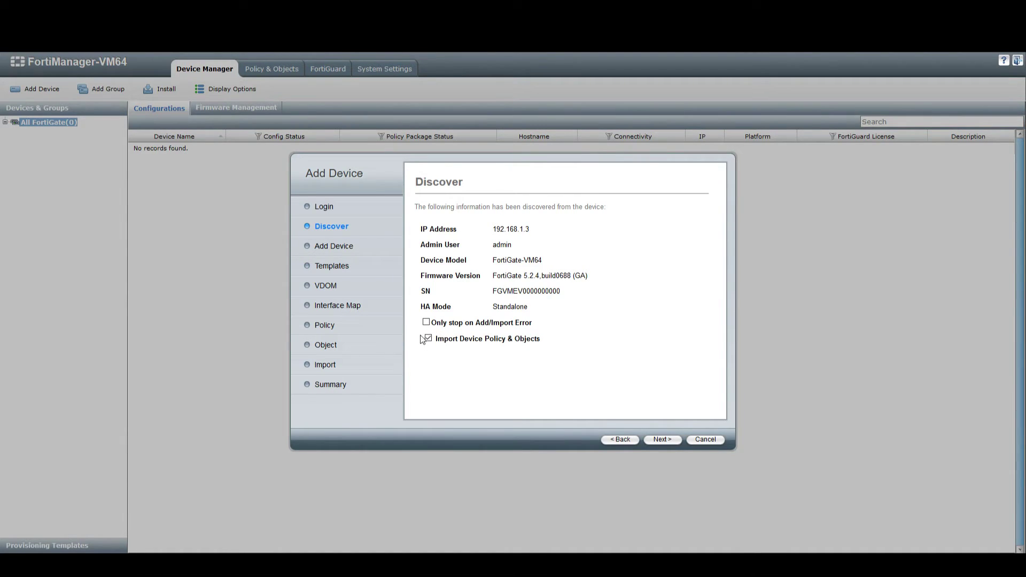
Step: Rename the discovered device to LondonSite
click(657, 439)
drag(567, 221, 453, 217)
text(London)
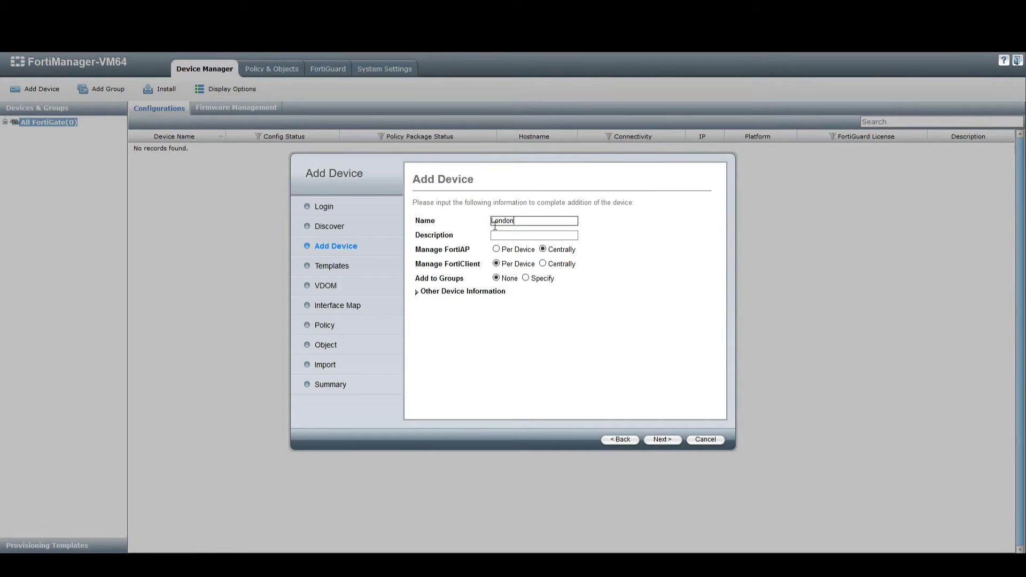
text(Site)
click(502, 235)
Step: Keep FortiAP managed centrally, expand Other Device Information, and create the device
drag(428, 251, 461, 264)
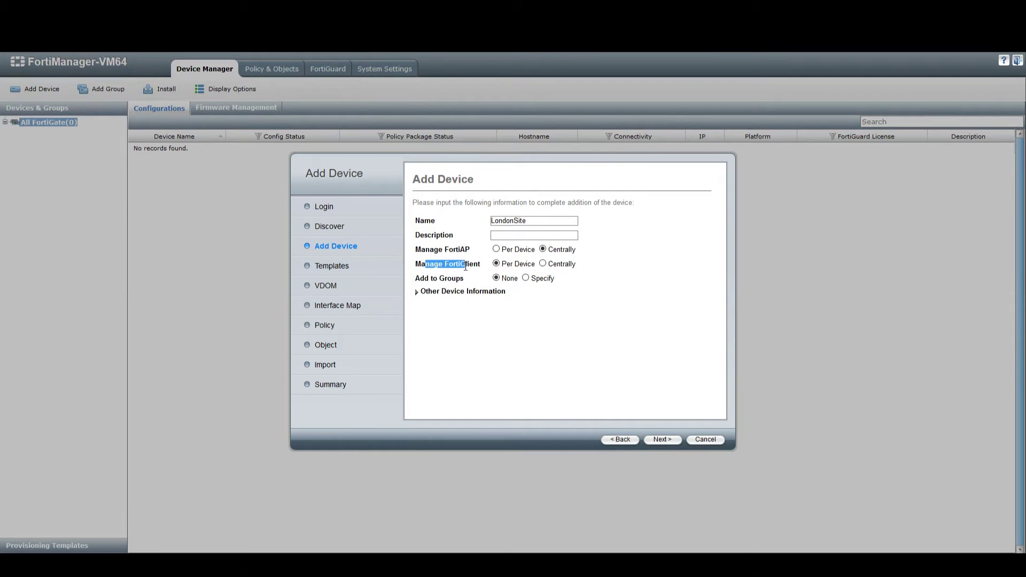
click(496, 250)
click(543, 250)
click(417, 292)
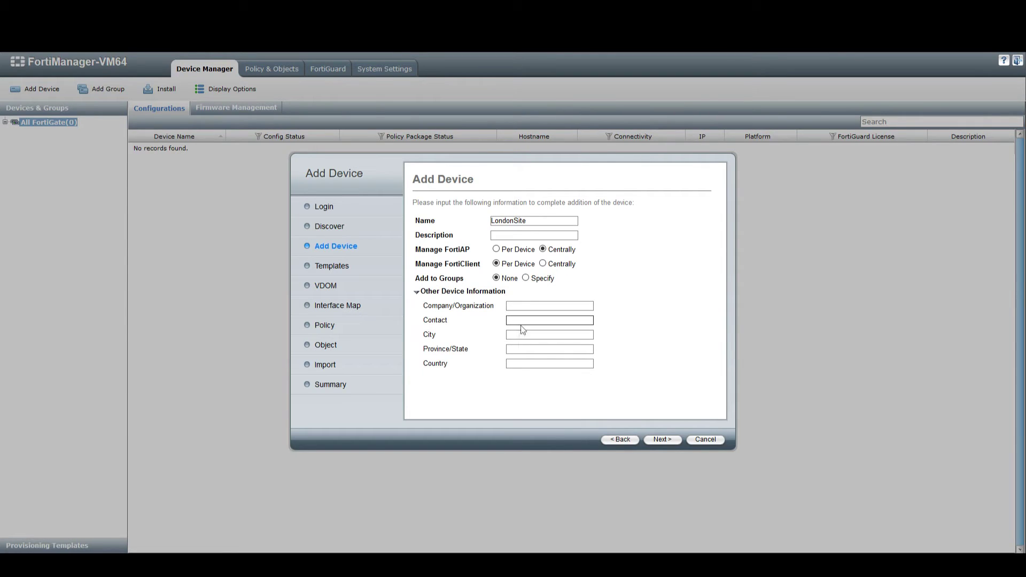
click(663, 440)
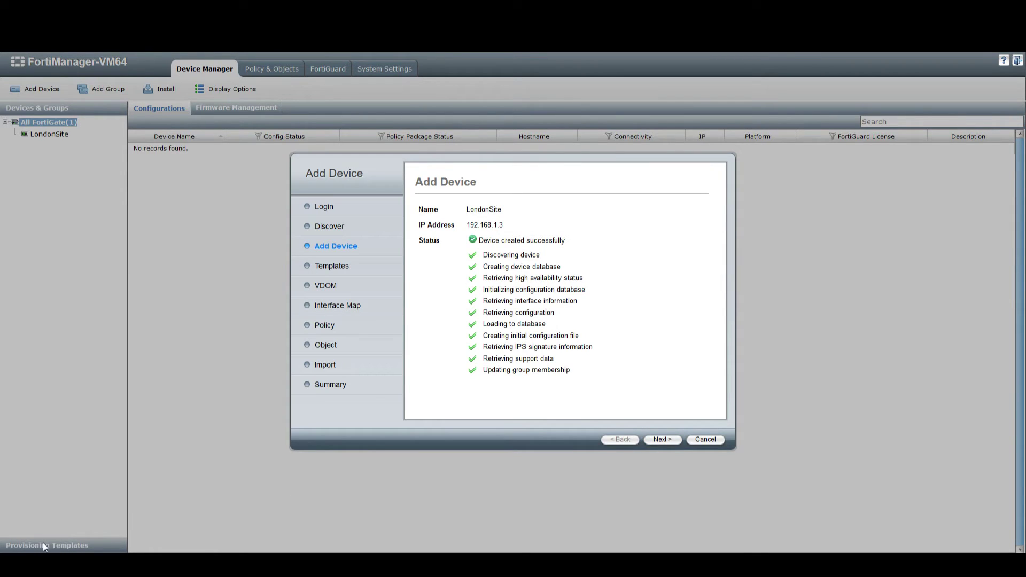
Step: Go to the Templates step and enable system template assignment, listing available templates
click(660, 440)
click(446, 226)
click(598, 227)
Step: Assign the default system template, continue to Interface Mapping, then bring up the FortiGate window
click(609, 235)
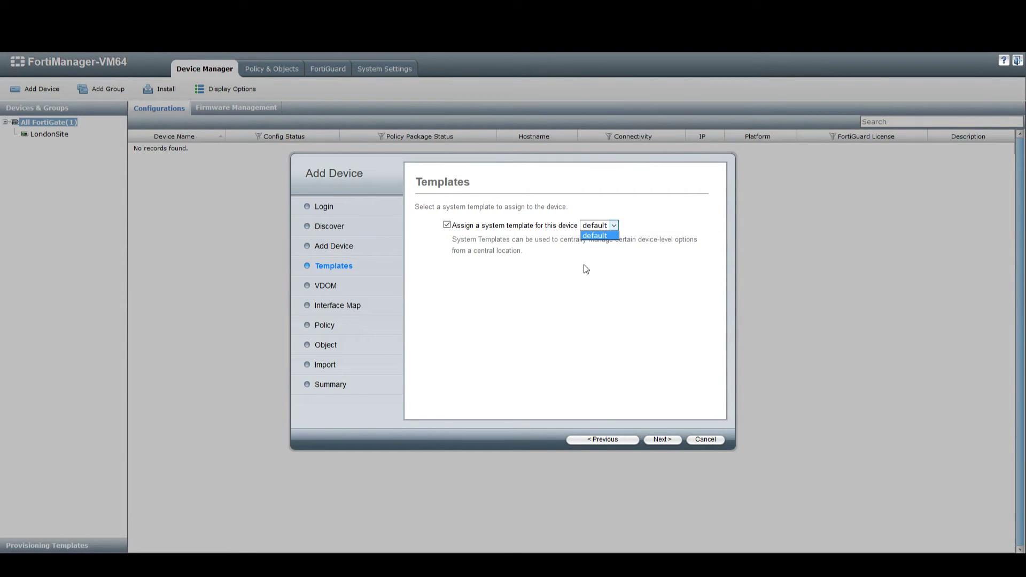
click(641, 229)
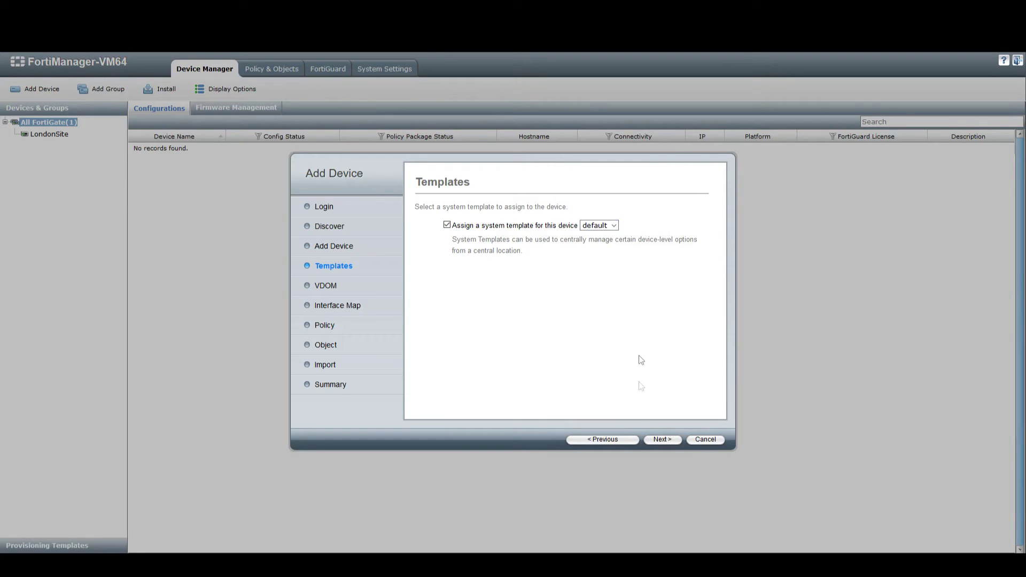
click(661, 440)
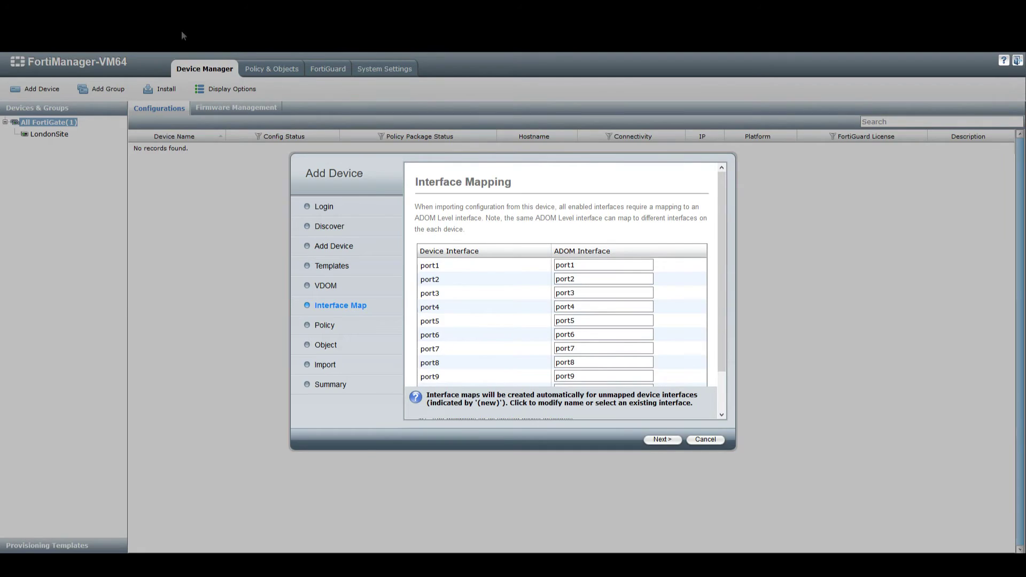
click(175, 8)
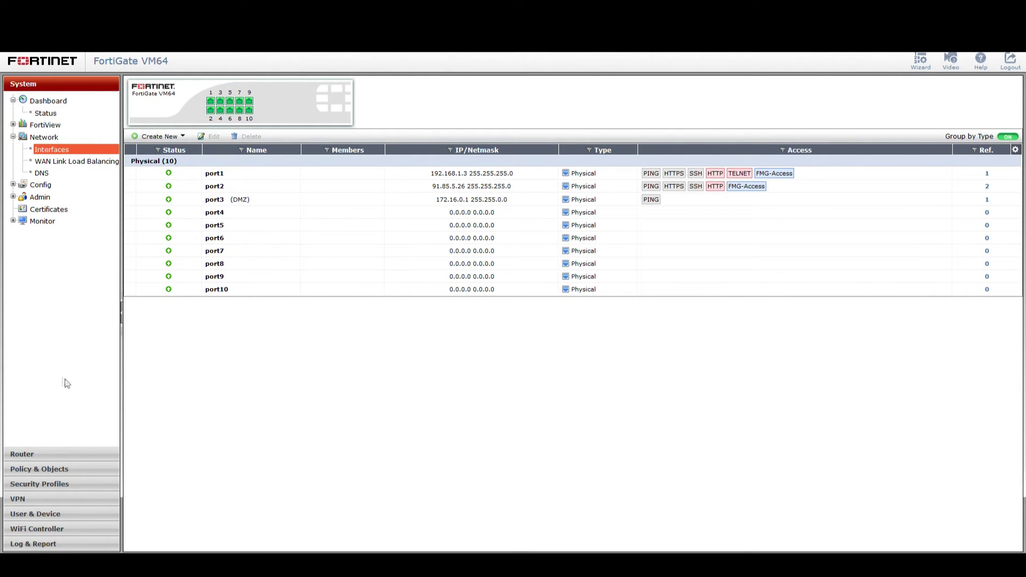
Step: Return from the FortiGate interfaces list to the FortiManager Add Device wizard
click(26, 6)
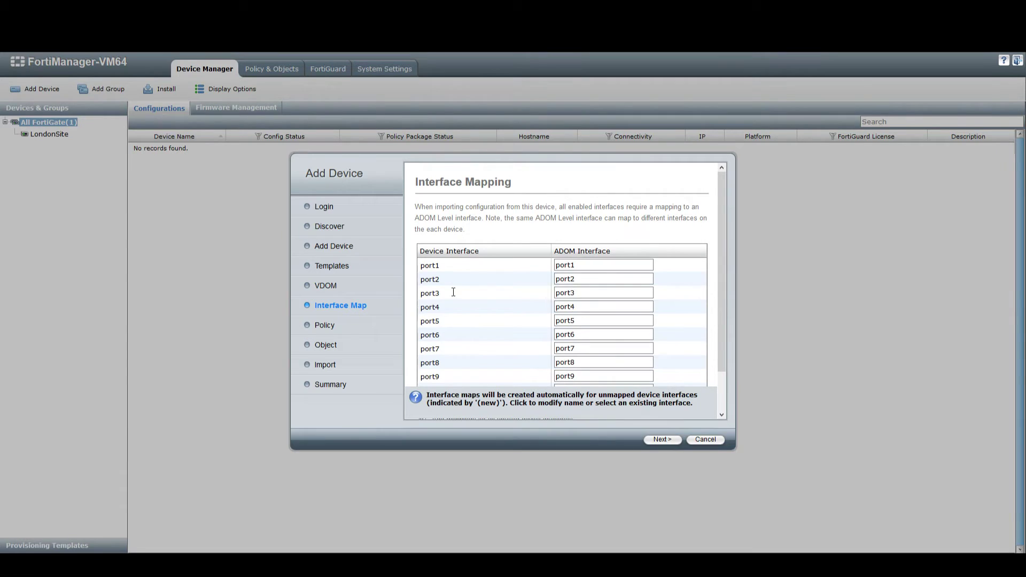
Step: Review the port1–port9 to ADOM interface mappings, keep the defaults, and continue to policy import
scroll(454, 292, down, 2)
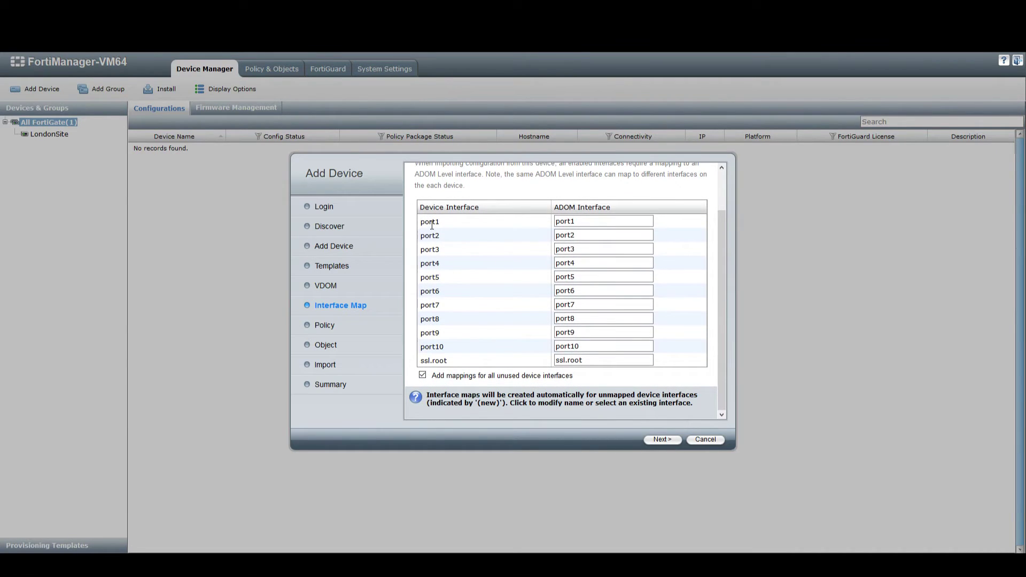
scroll(502, 300, up, 2)
click(583, 264)
double_click(583, 264)
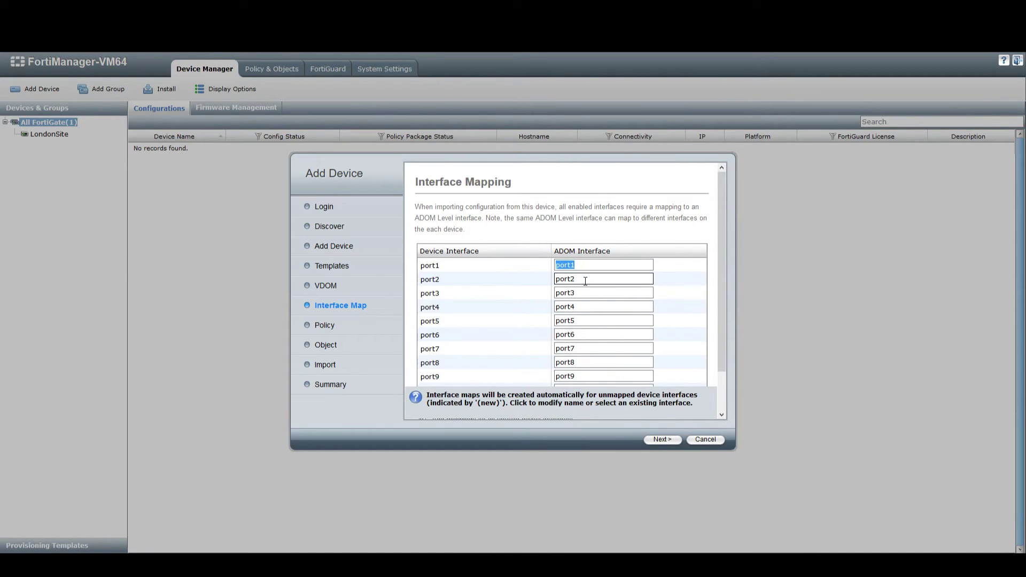
click(587, 266)
double_click(584, 265)
drag(447, 273, 419, 269)
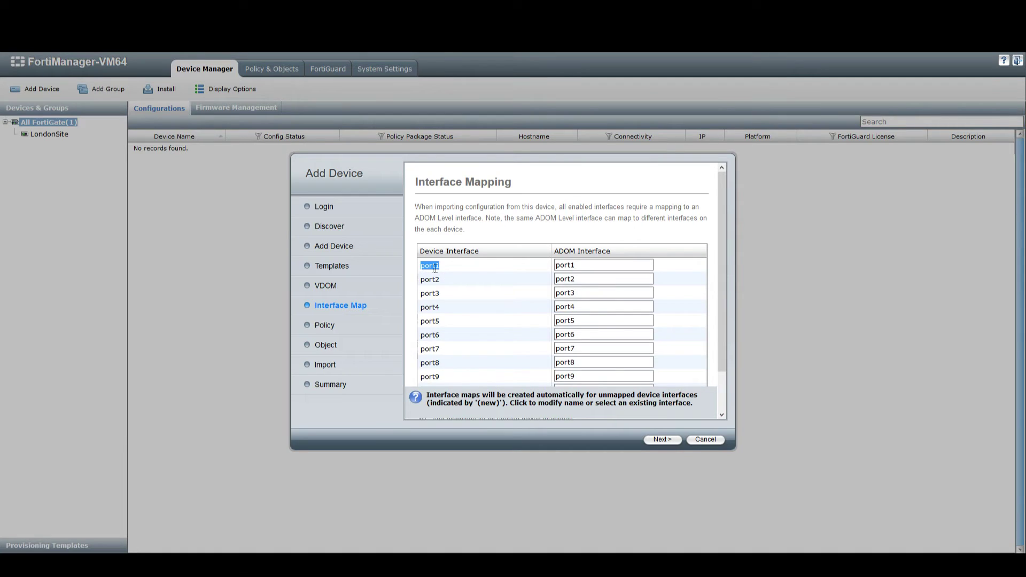
drag(446, 268, 420, 268)
scroll(502, 307, down, 2)
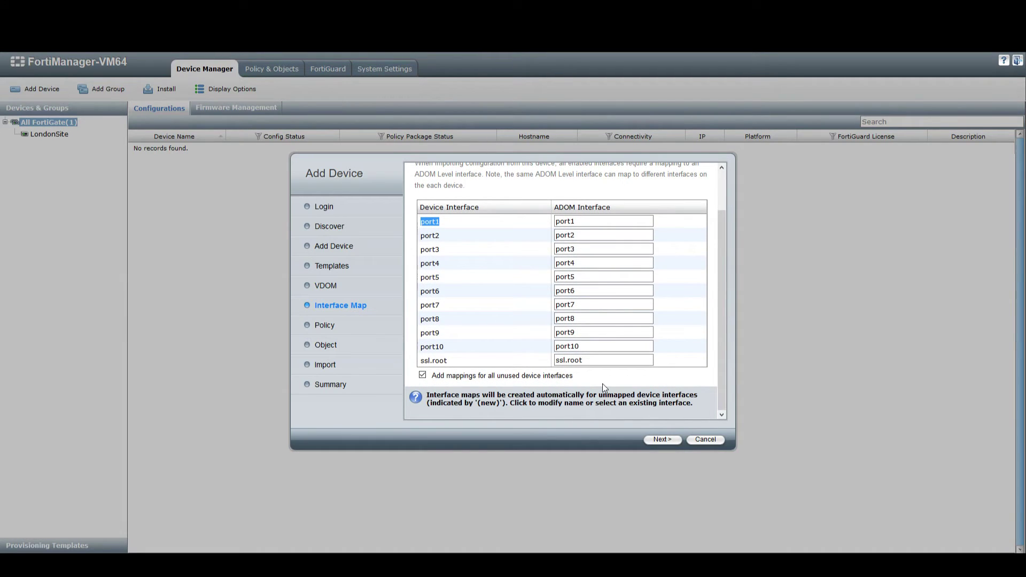
click(663, 440)
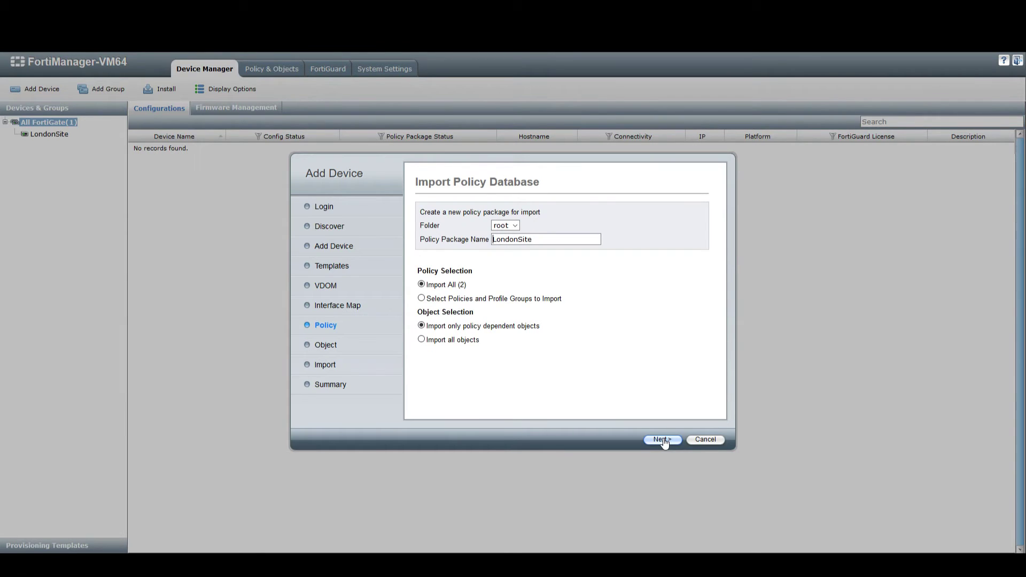
Step: Import all policies into package LondonSite under root, with only policy-dependent objects
click(515, 226)
click(516, 225)
click(421, 298)
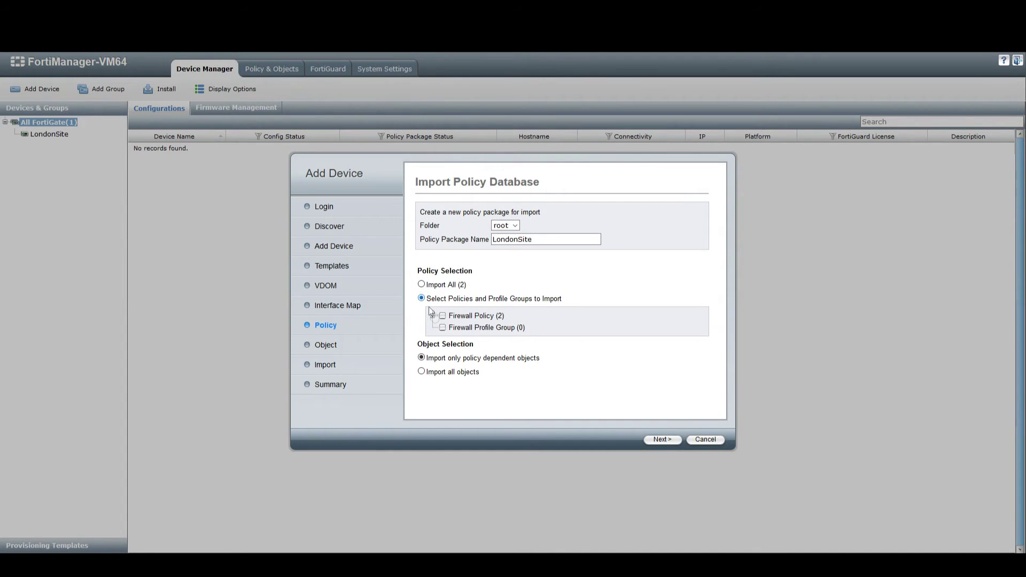
click(433, 316)
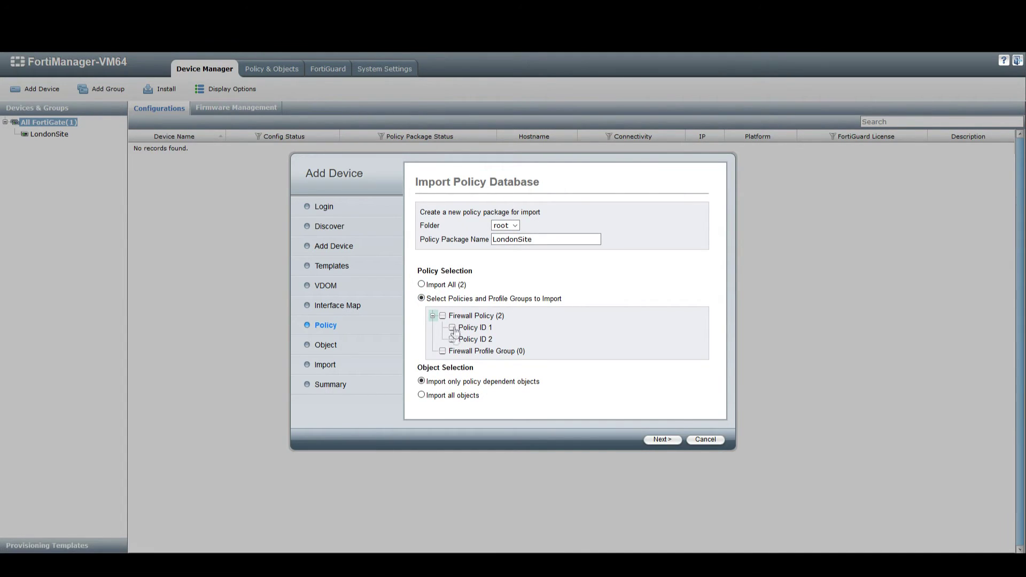
click(422, 285)
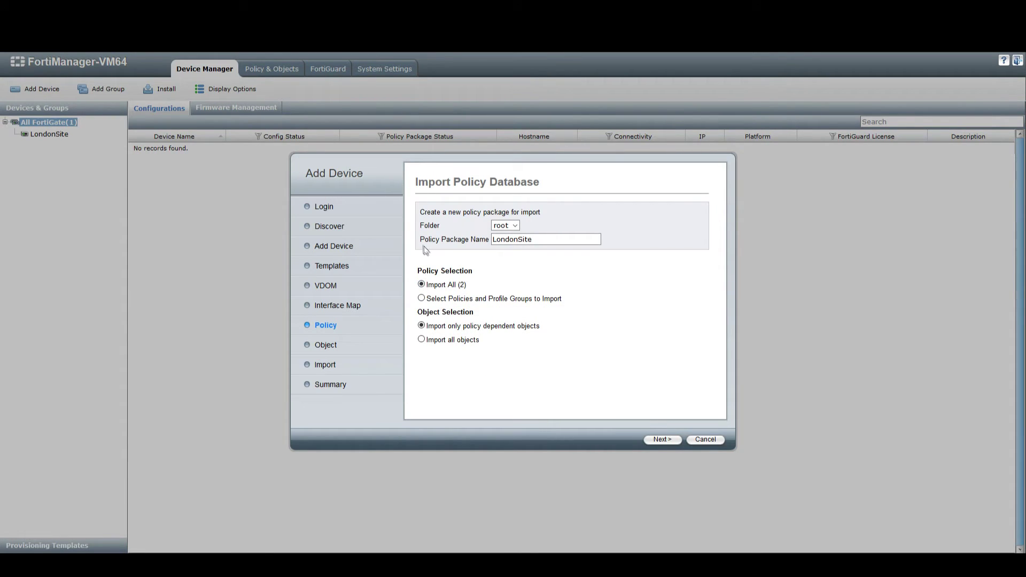
drag(425, 239, 471, 239)
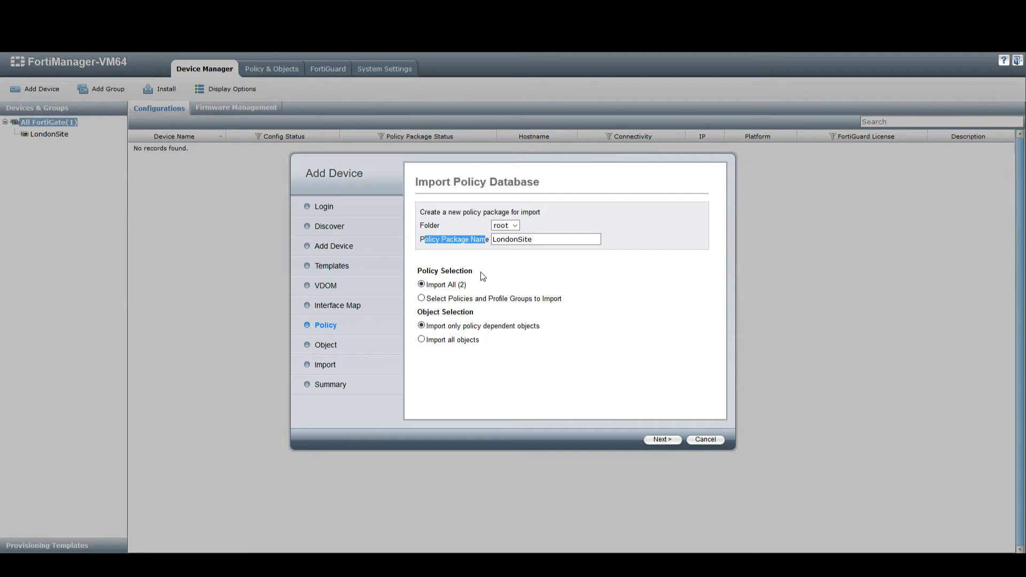
click(567, 239)
drag(567, 239, 468, 240)
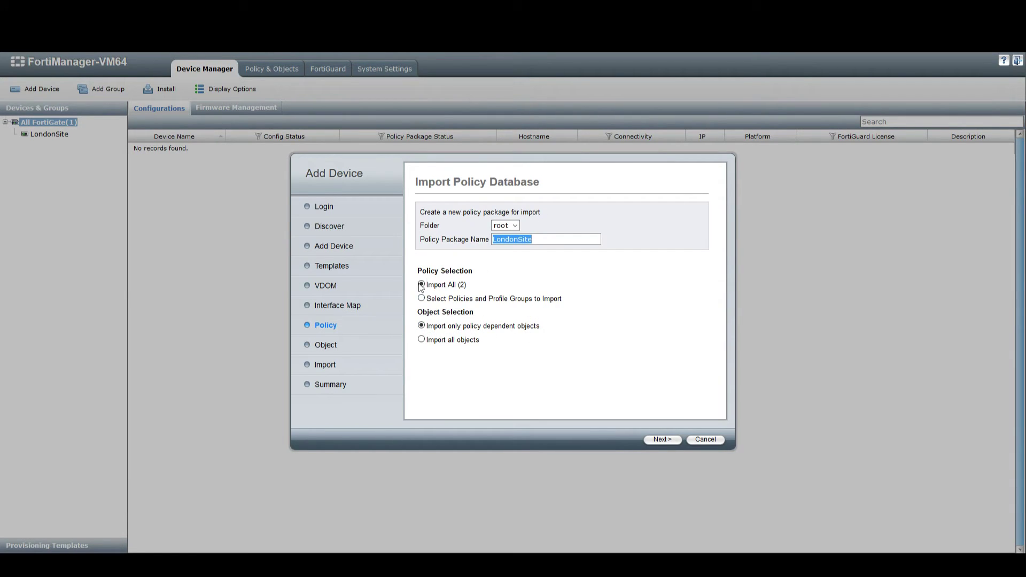
click(422, 340)
click(661, 439)
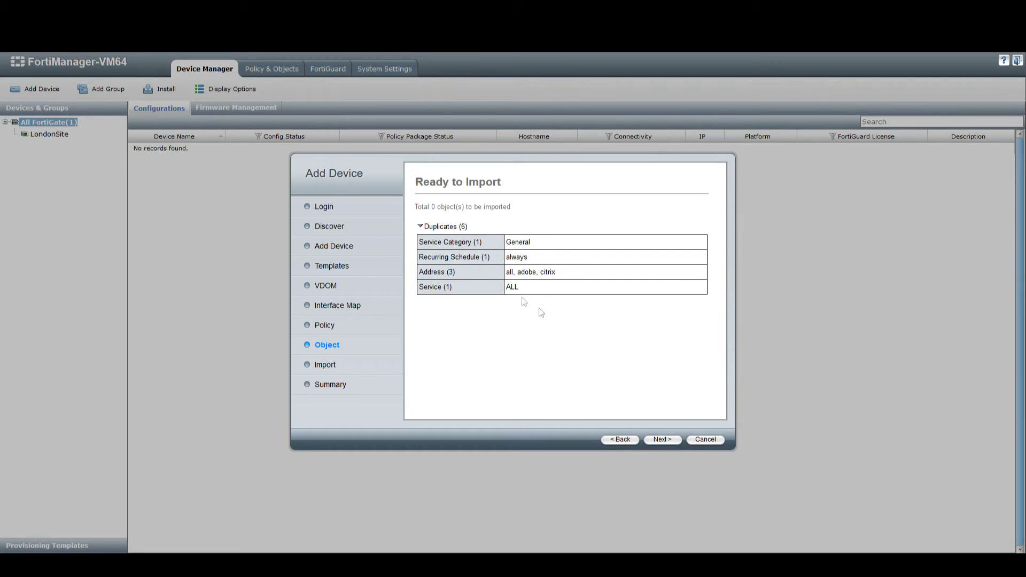
Step: Review the 6 duplicate objects, import the 2 firewall policies, and reach the summary
click(421, 226)
click(421, 227)
click(671, 447)
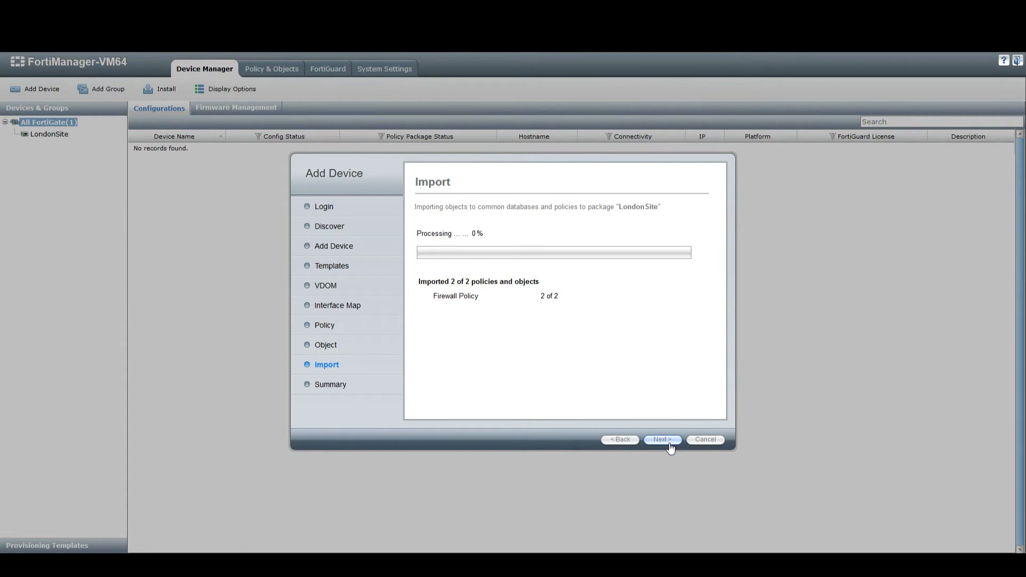
click(671, 445)
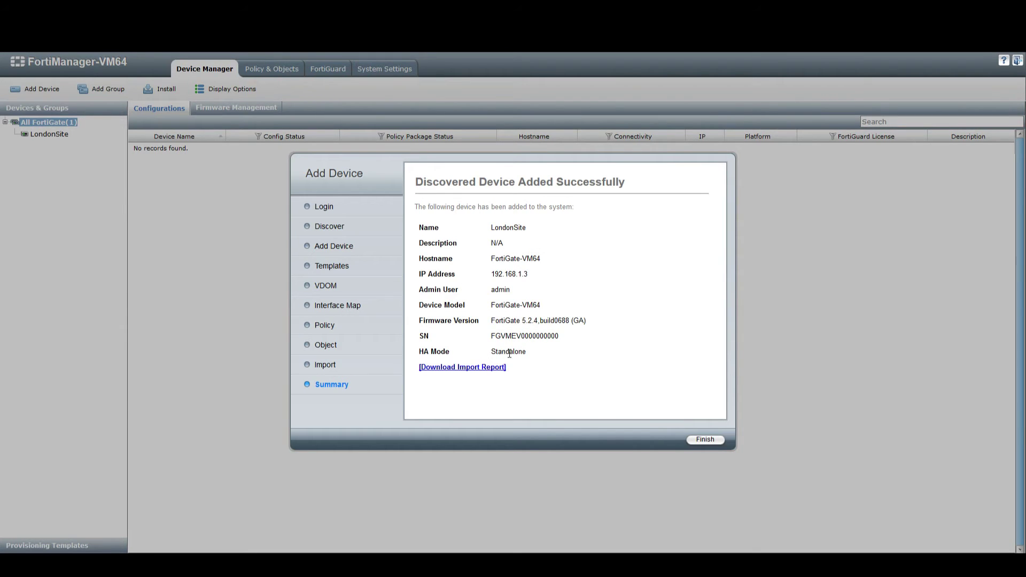
Step: Open the LondonSite import report in Notepad and review its skipped and imported entries
click(439, 369)
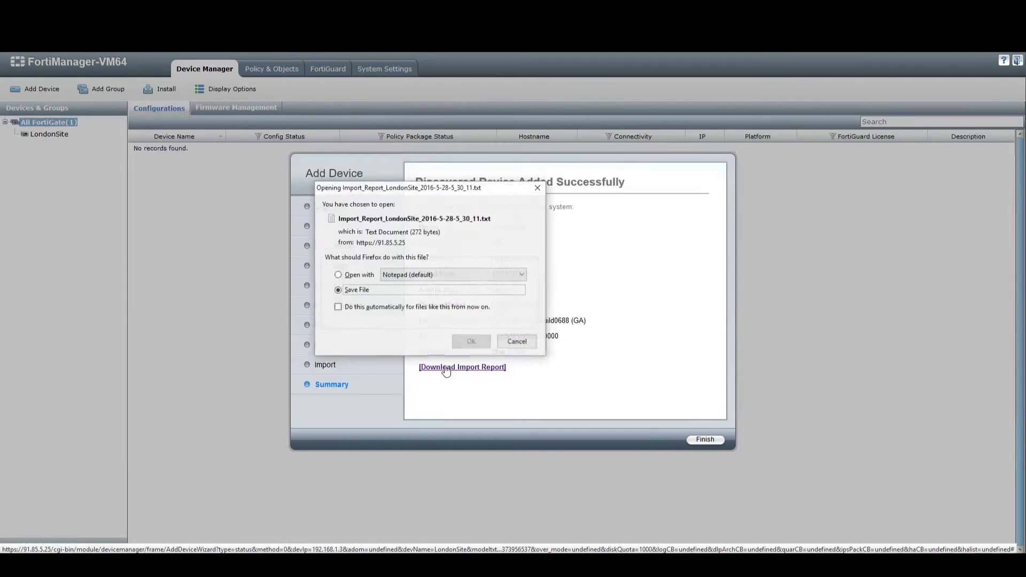
click(339, 275)
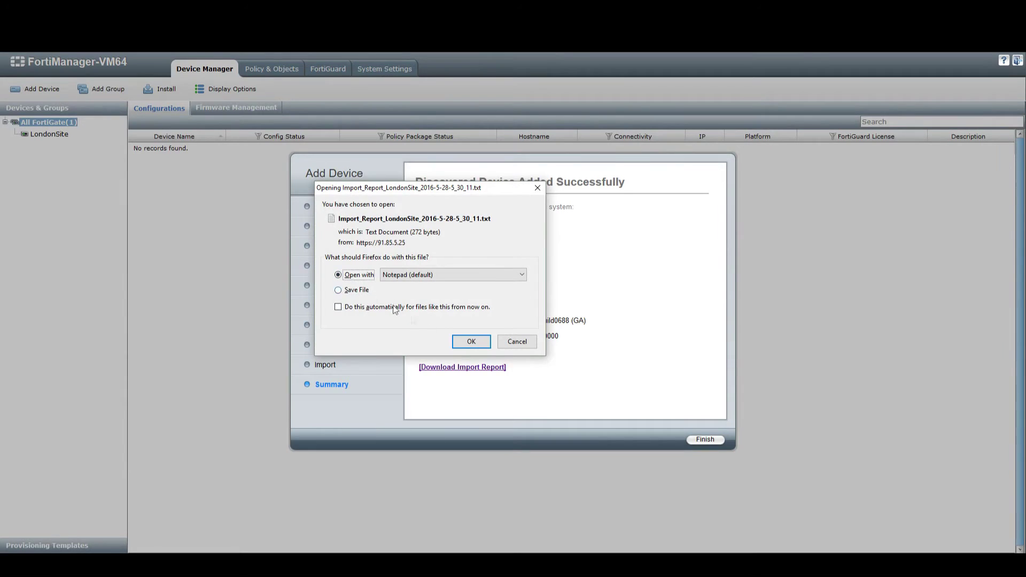
click(470, 341)
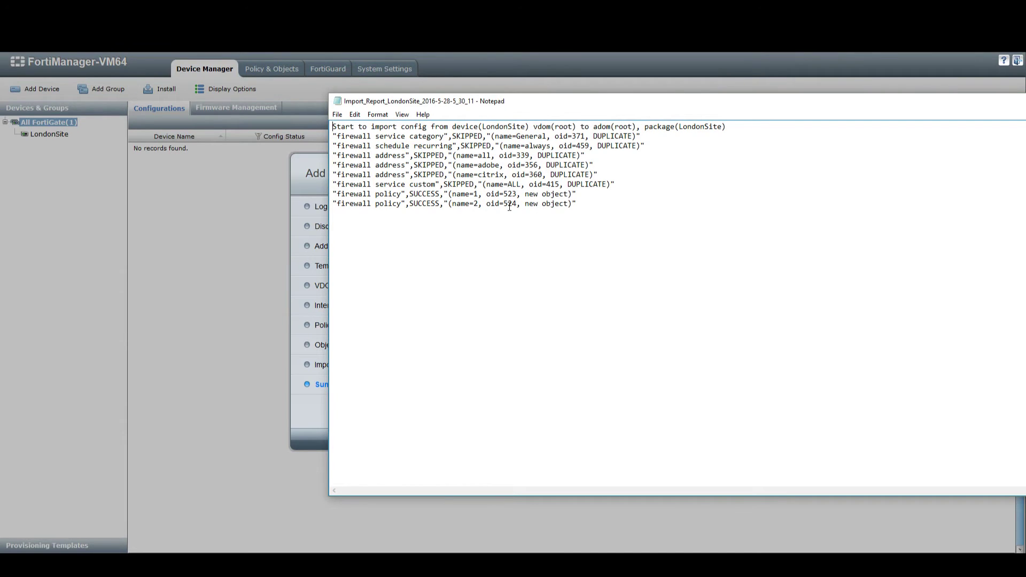
drag(428, 136, 616, 230)
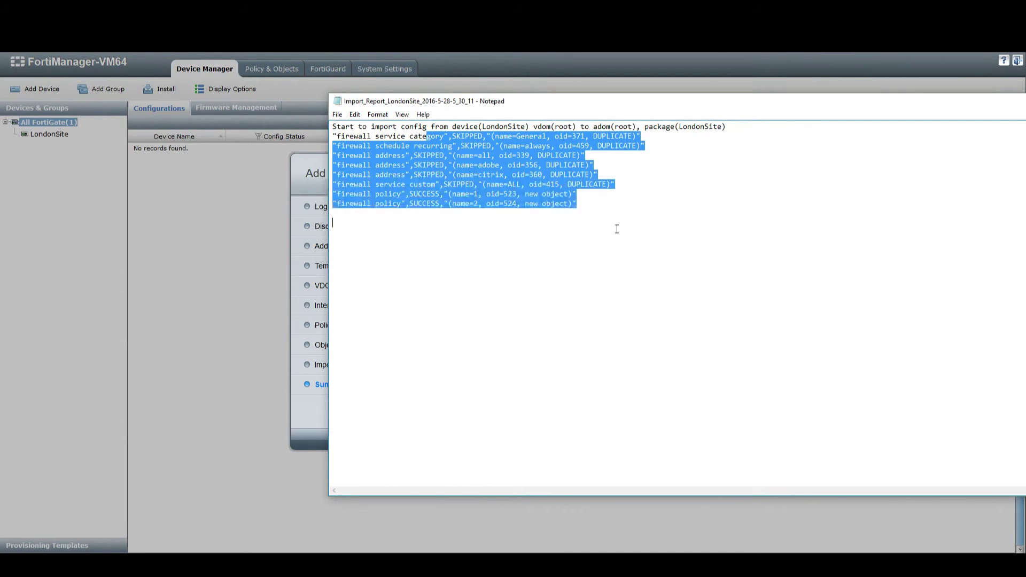
click(617, 228)
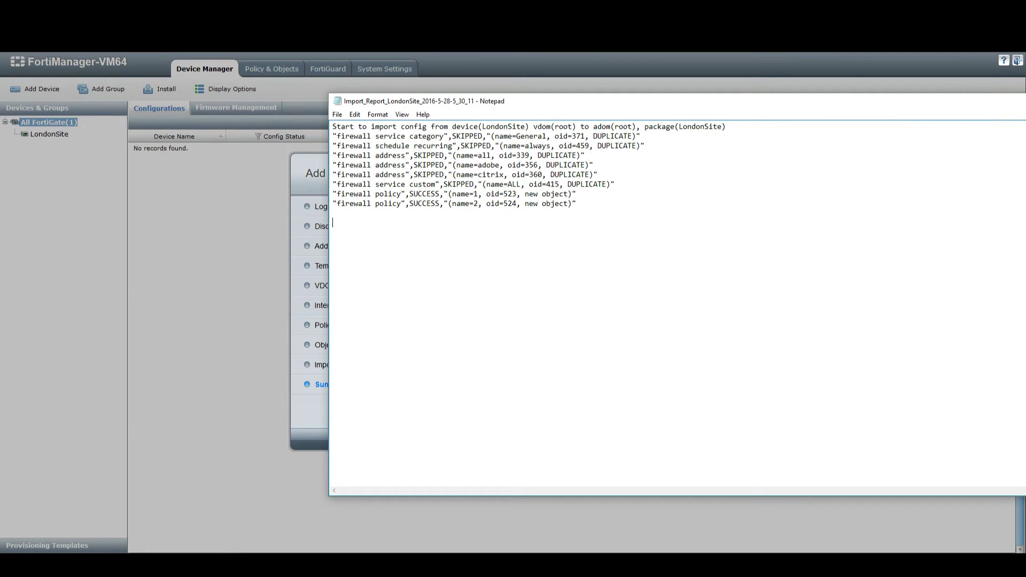
Step: Minimise the Notepad report and finish the Add Device wizard
drag(1025, 107, 983, 110)
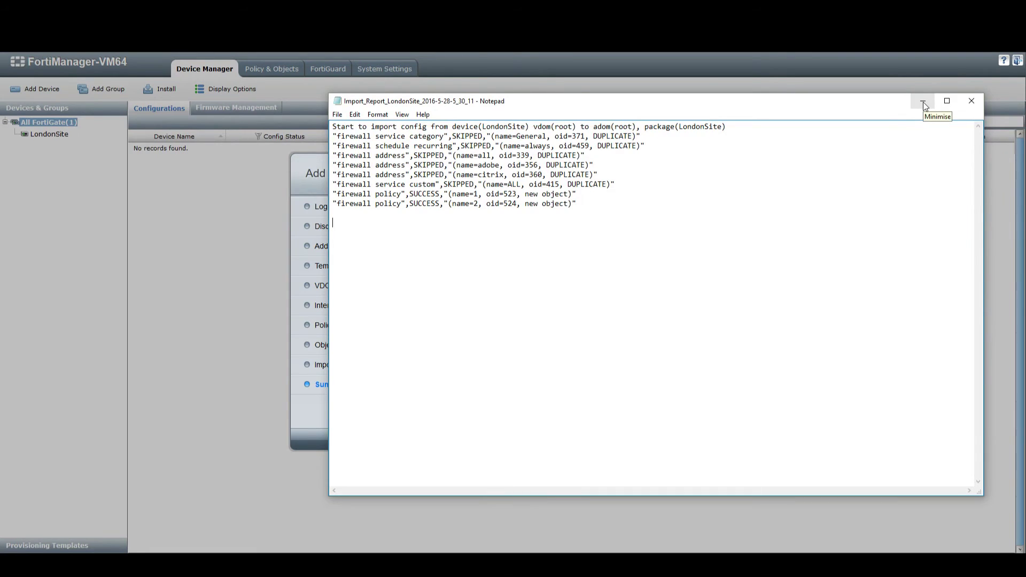
click(924, 102)
click(705, 441)
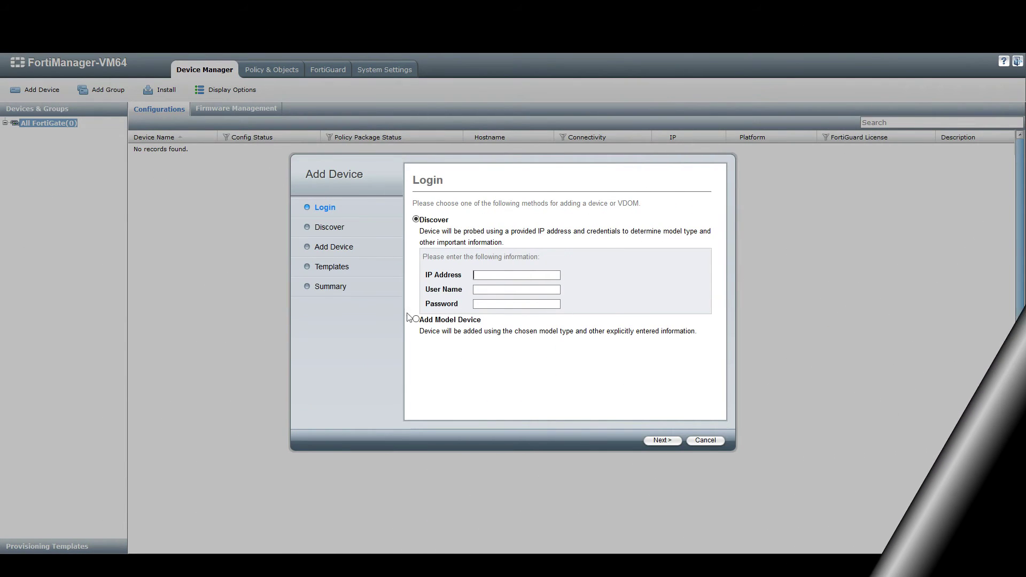
Step: Choose Add Model Device in the Add Device wizard instead of discovering a device
click(416, 320)
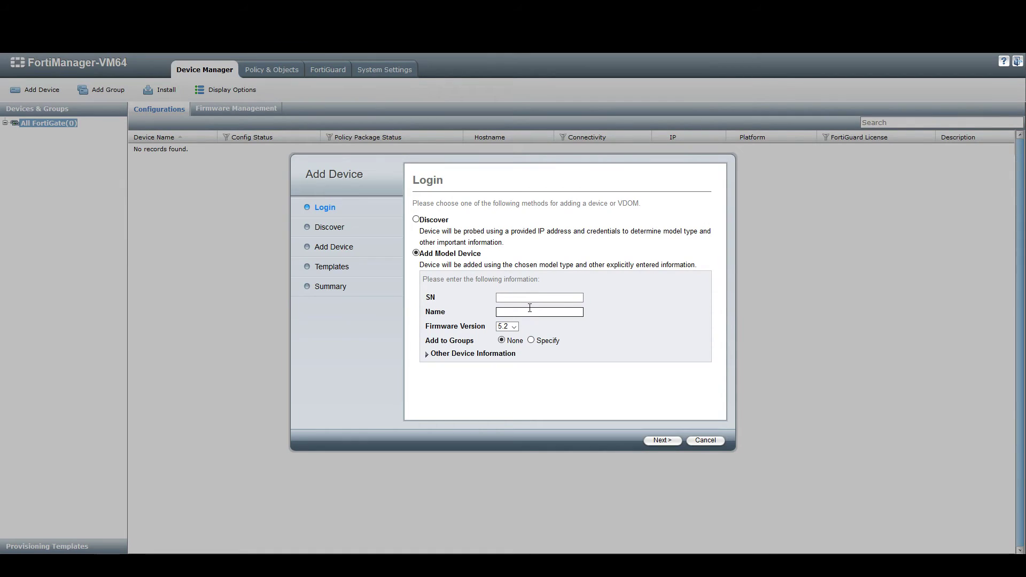
Step: Keep firmware 5.2 and expand Other Device Information to show company, contact, city and country fields
click(520, 297)
click(514, 327)
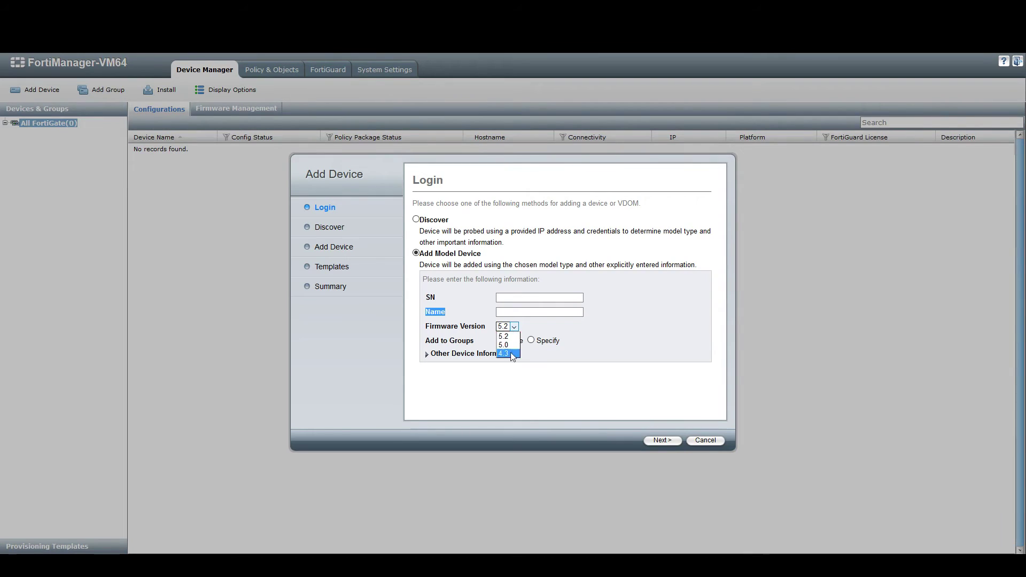
click(504, 336)
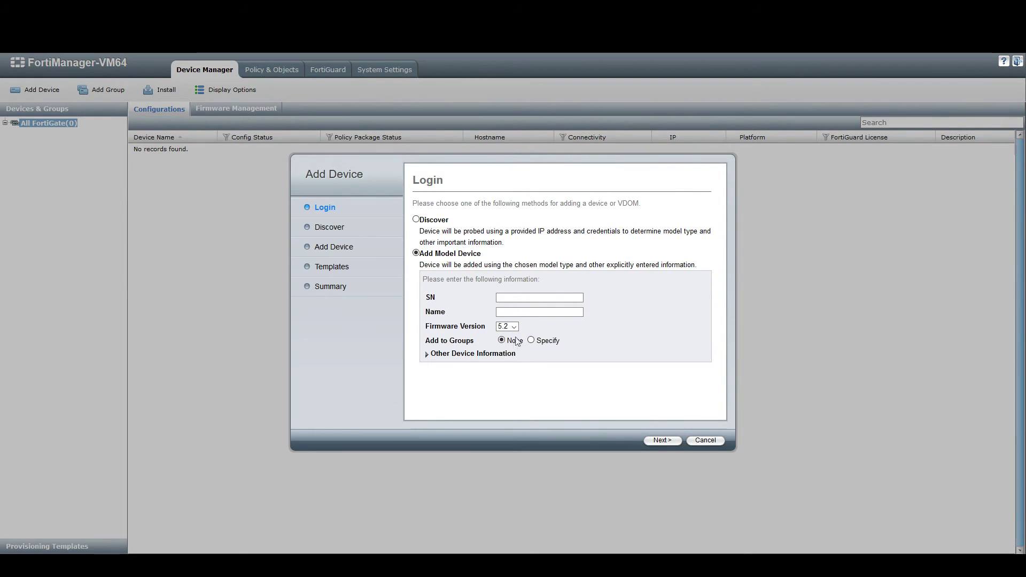
click(428, 355)
scroll(499, 382, down, 1)
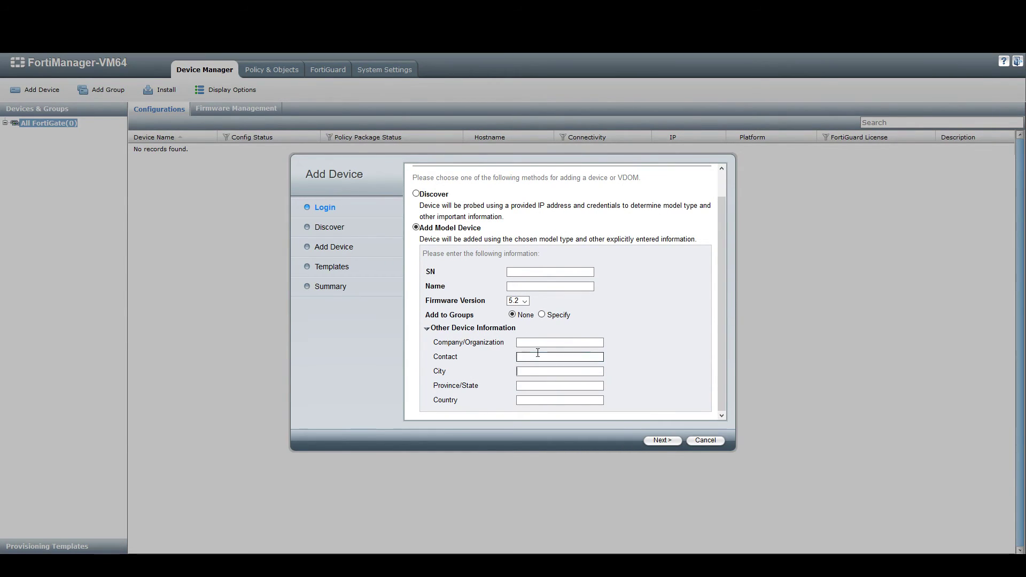
click(536, 357)
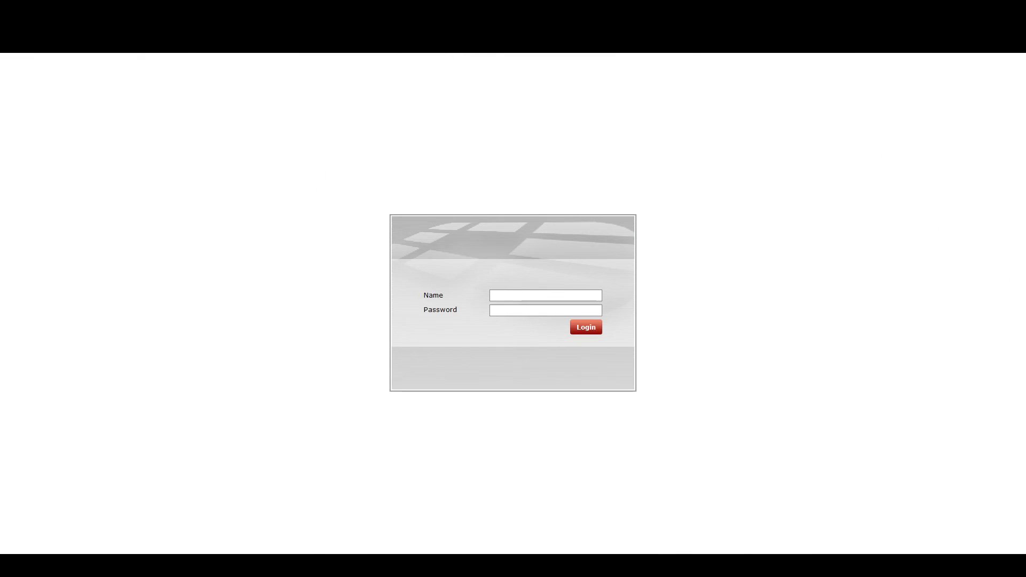
Step: Log in to FortiGate as admin, choose Remind Later on the licence notice, and open System > Admin > Settings
click(574, 299)
text(admin)
key(Return)
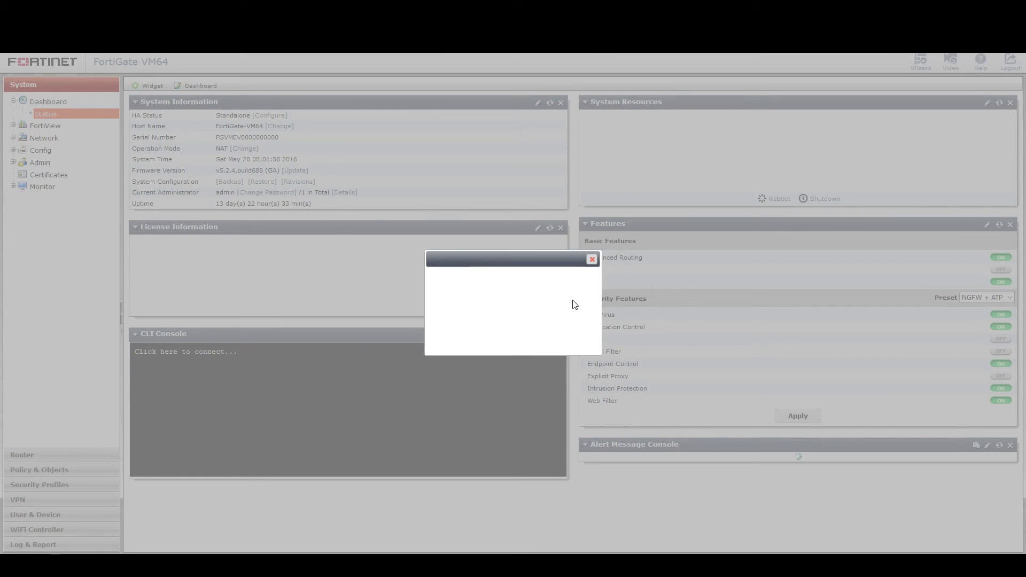
click(570, 349)
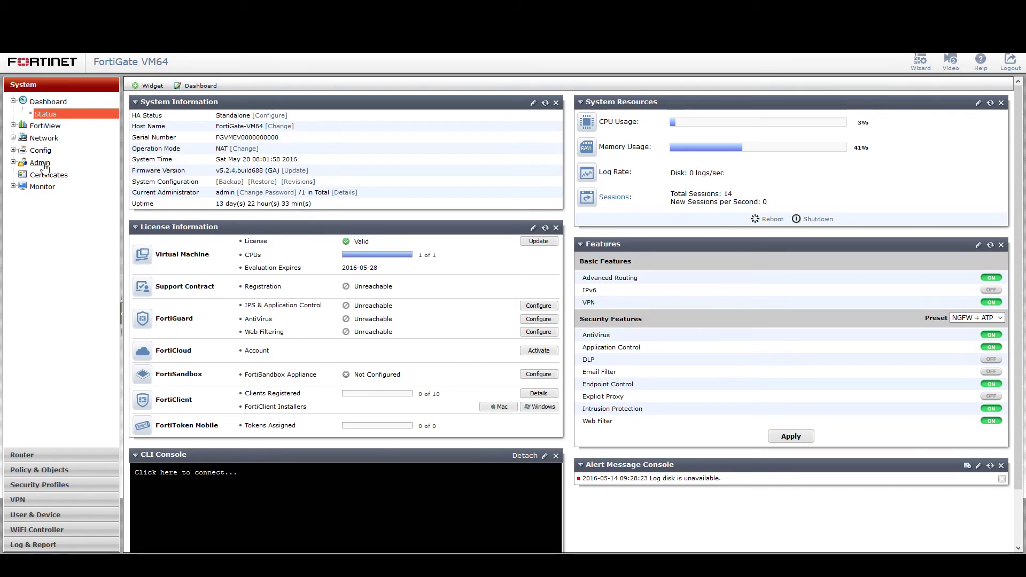
click(13, 163)
click(48, 199)
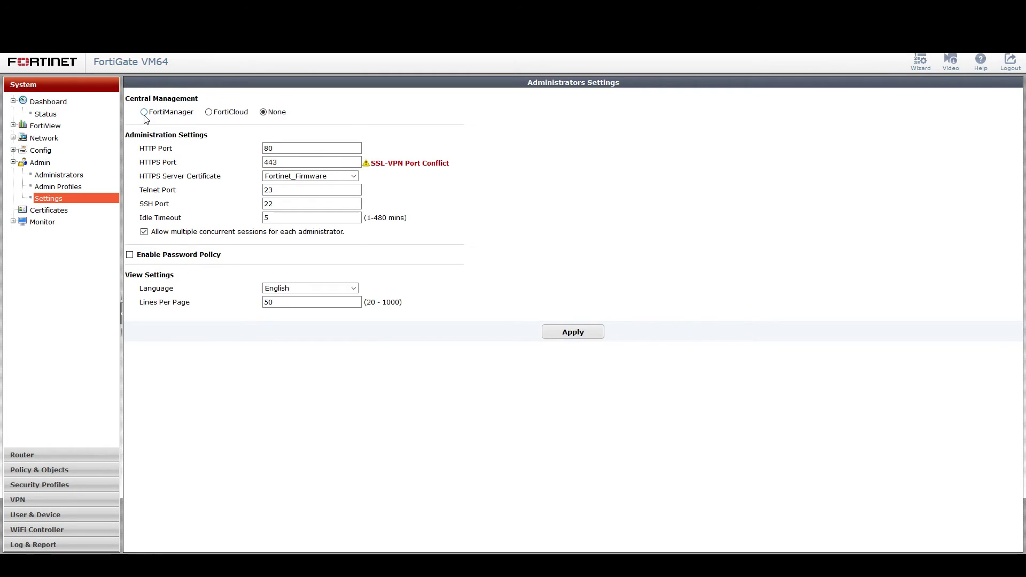
Step: Set Central Management to FortiManager at 192.168.1.1 and send the management request
click(144, 113)
double_click(300, 127)
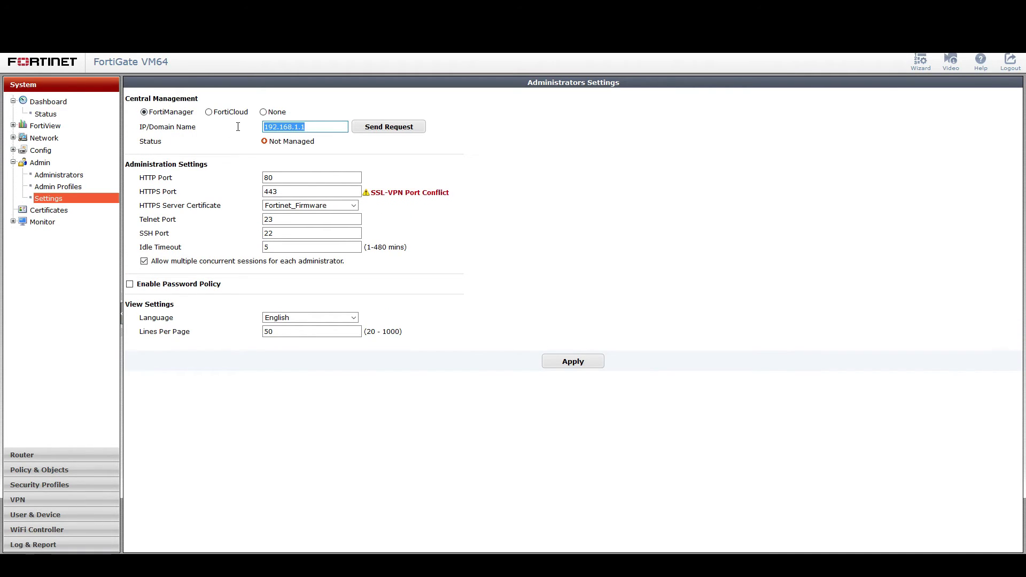
click(383, 128)
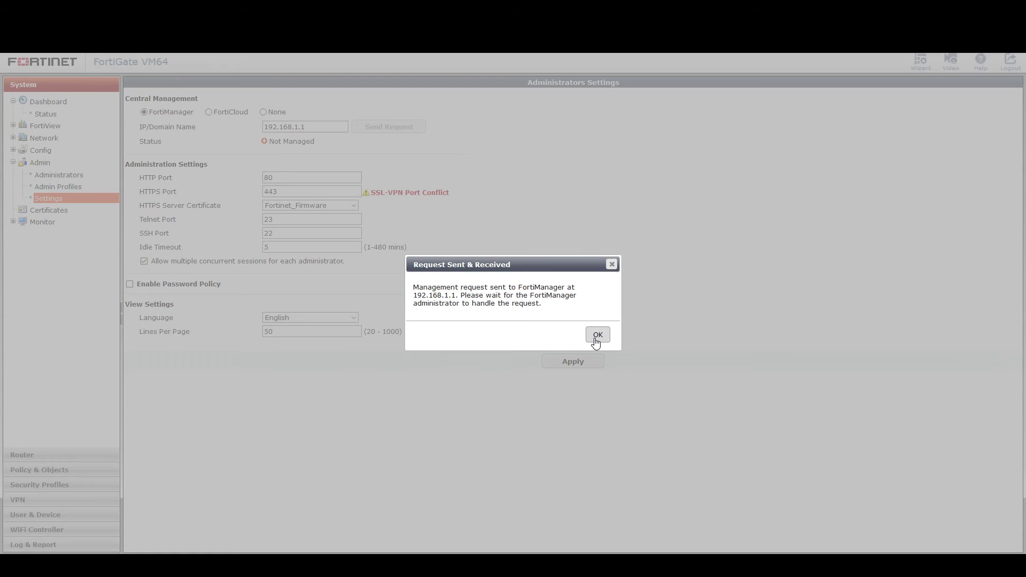
click(597, 335)
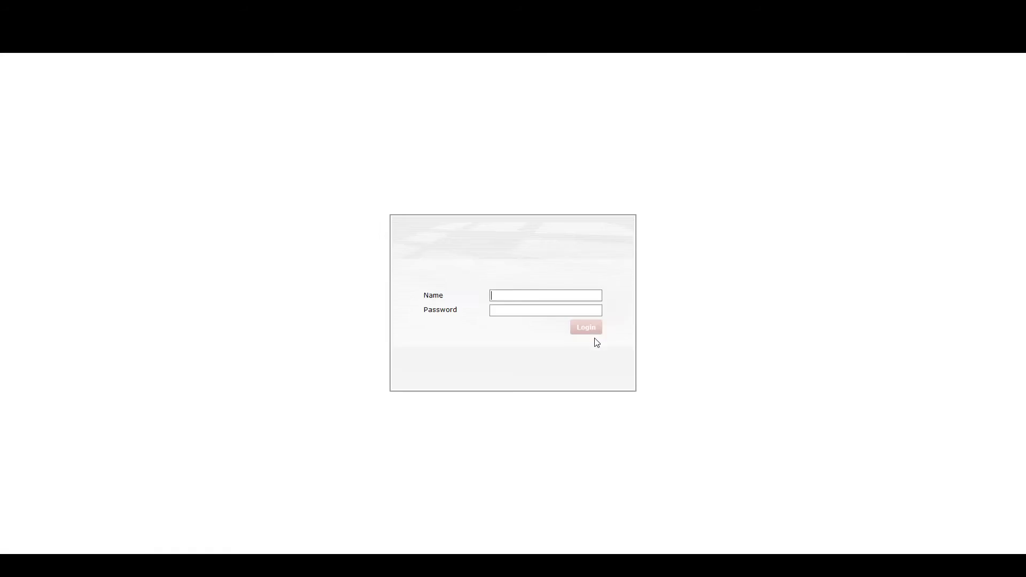
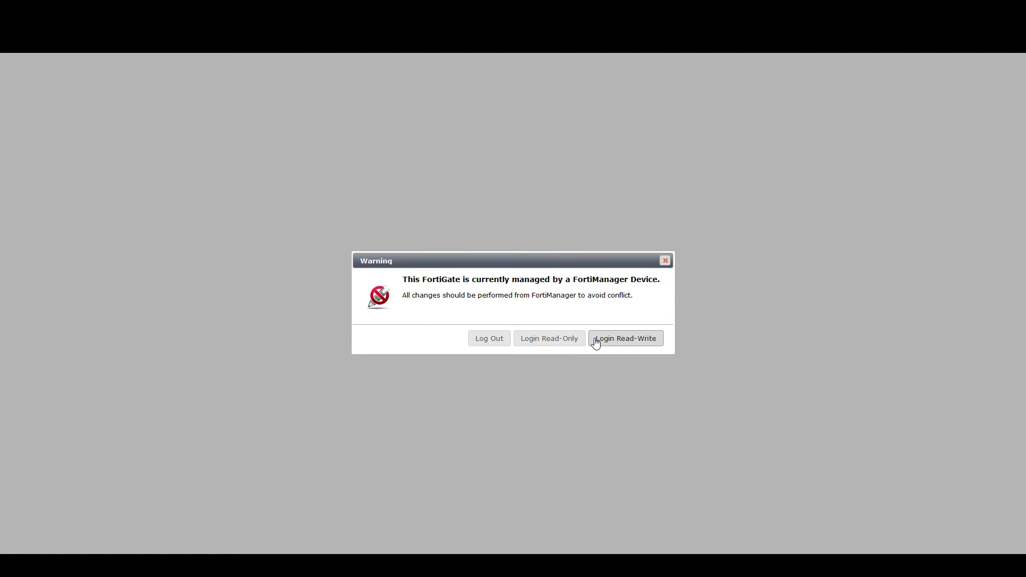
Step: Log in read-write past the FortiManager-managed warning and postpone the evaluation licence reminder
click(564, 341)
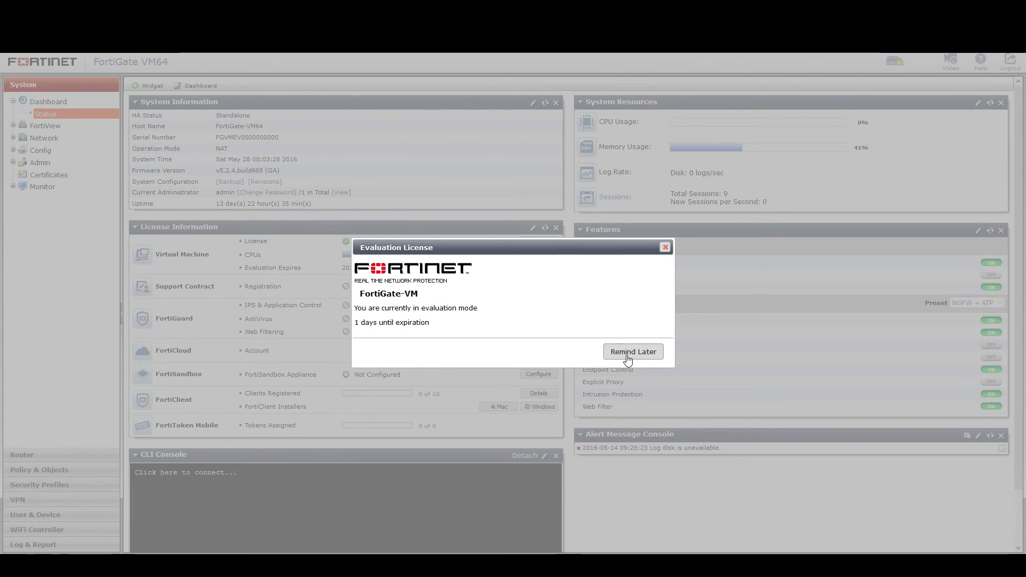
click(627, 355)
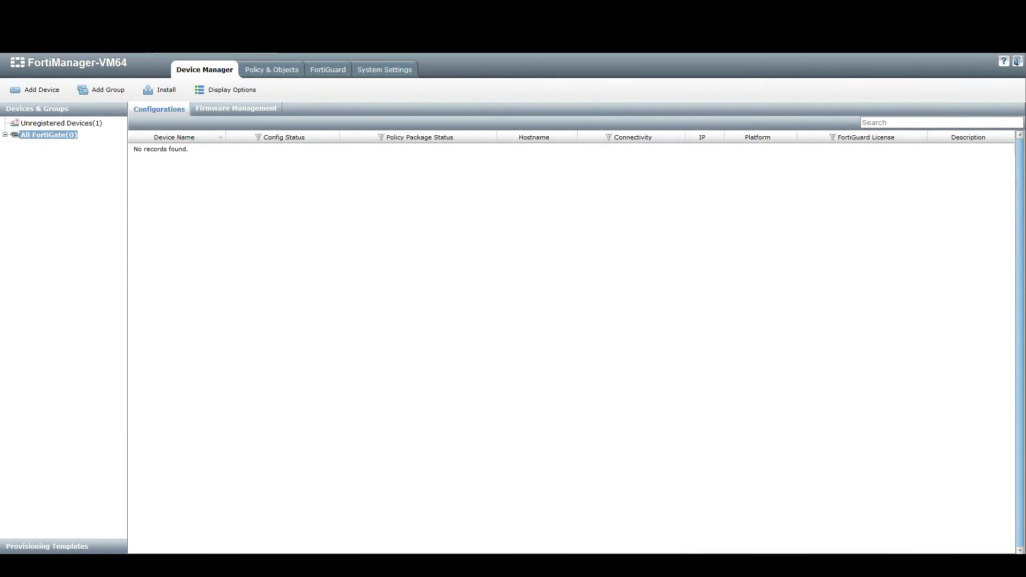
Step: Add the FortiGate-VM64 device from the Unregistered Devices list
click(48, 124)
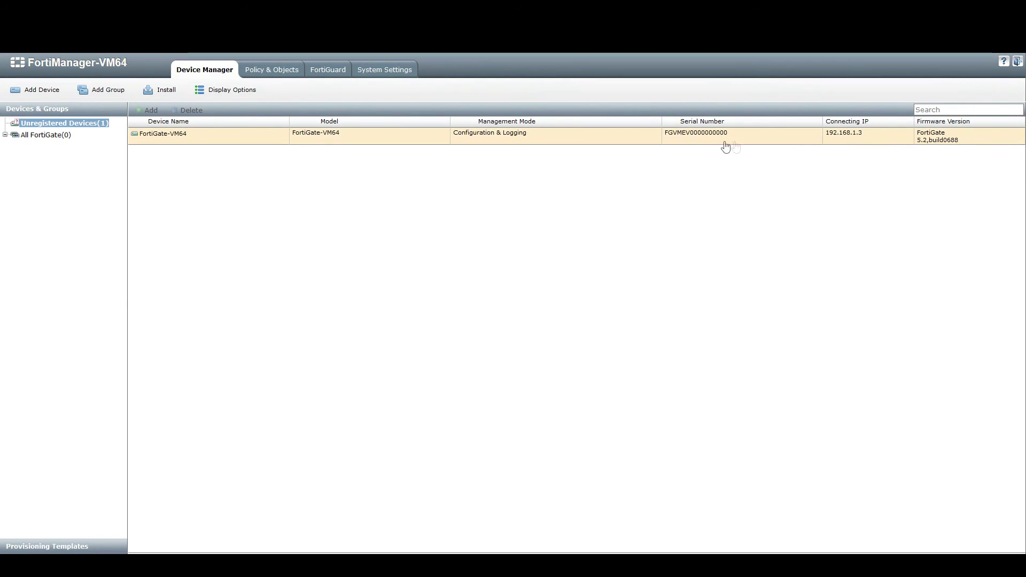
right_click(248, 141)
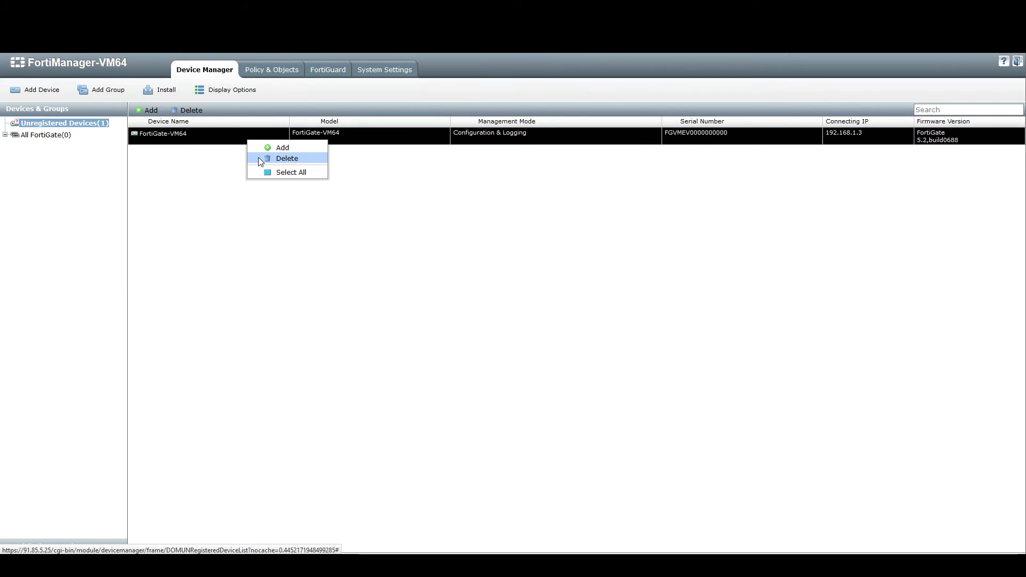
click(260, 148)
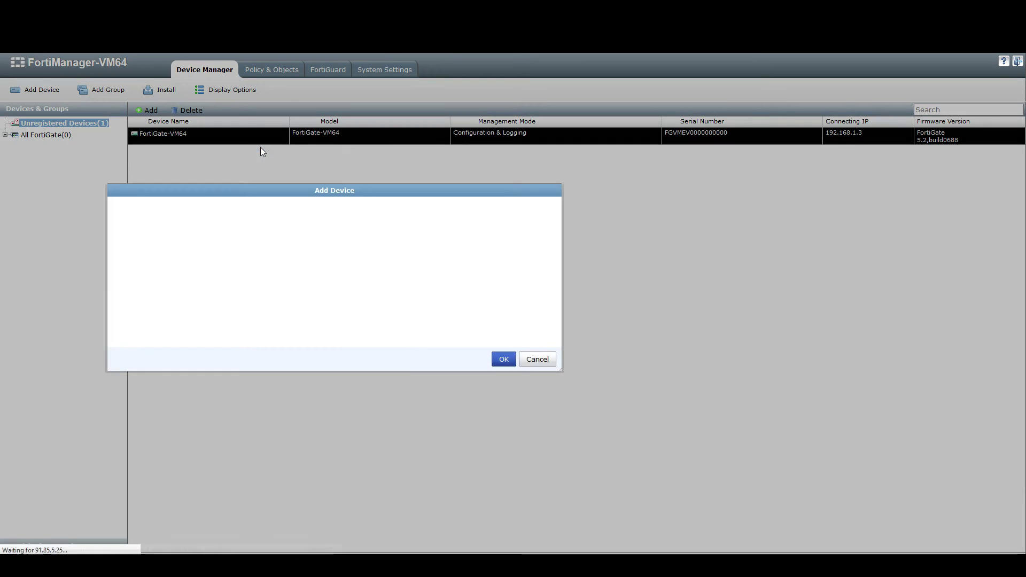
Step: Register FortiGate-VM64 with the admin password, keeping its name, then select it under All FortiGate
click(469, 249)
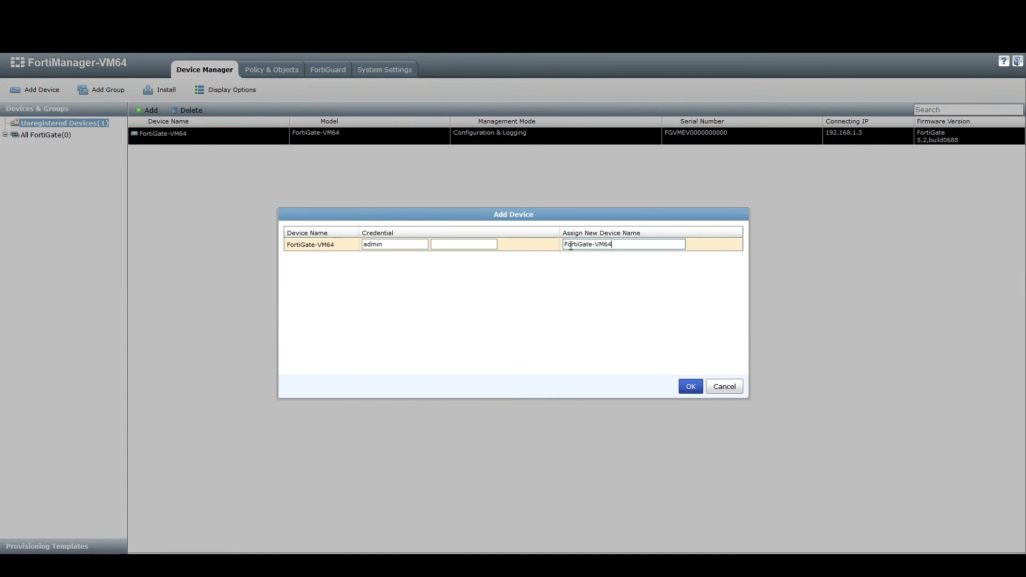
click(623, 244)
click(690, 387)
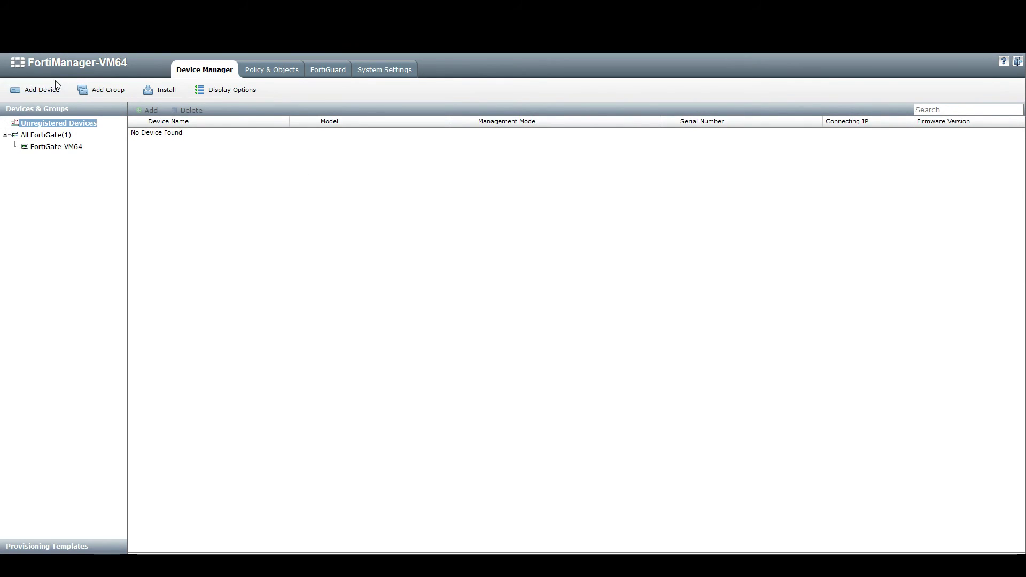
click(38, 149)
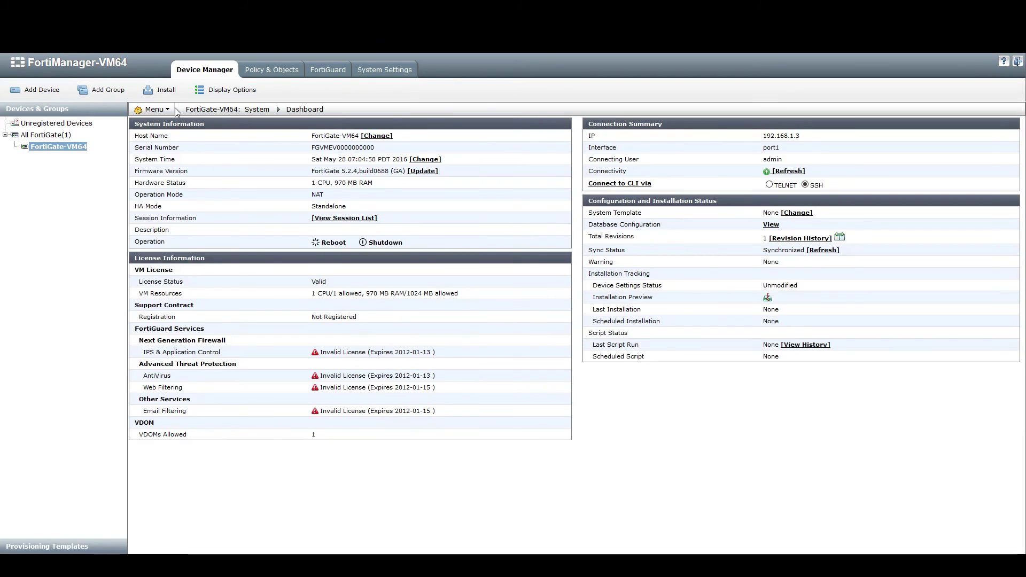
Step: Open and close the Menu dropdown on the FortiGate-VM64 dashboard showing firmware 5.2.4
click(149, 109)
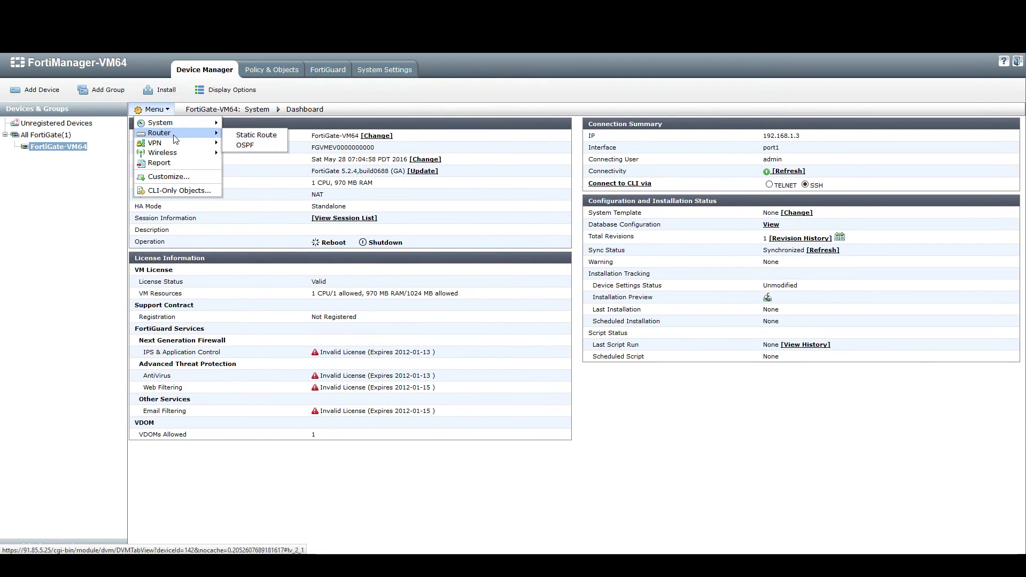
click(56, 244)
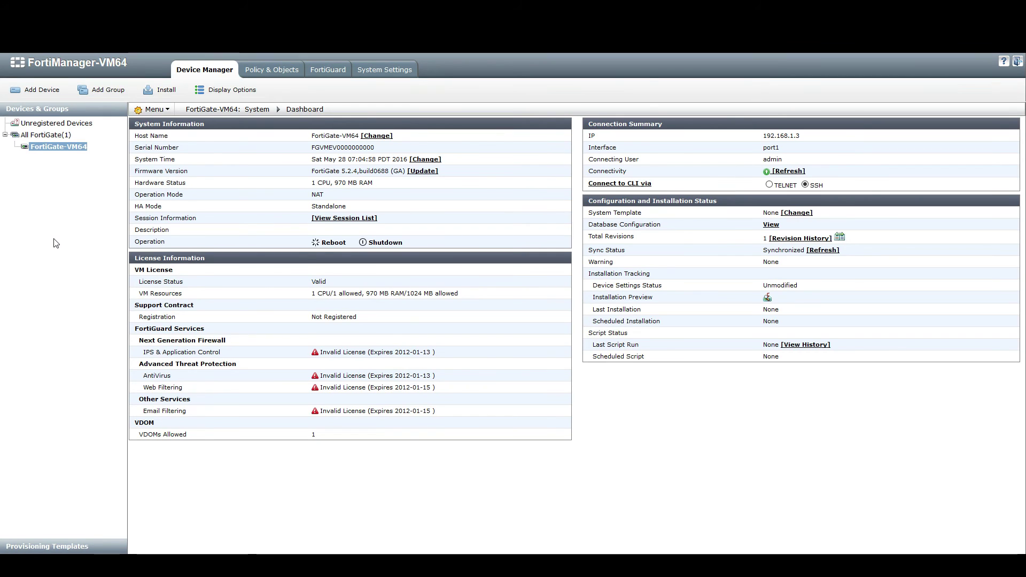